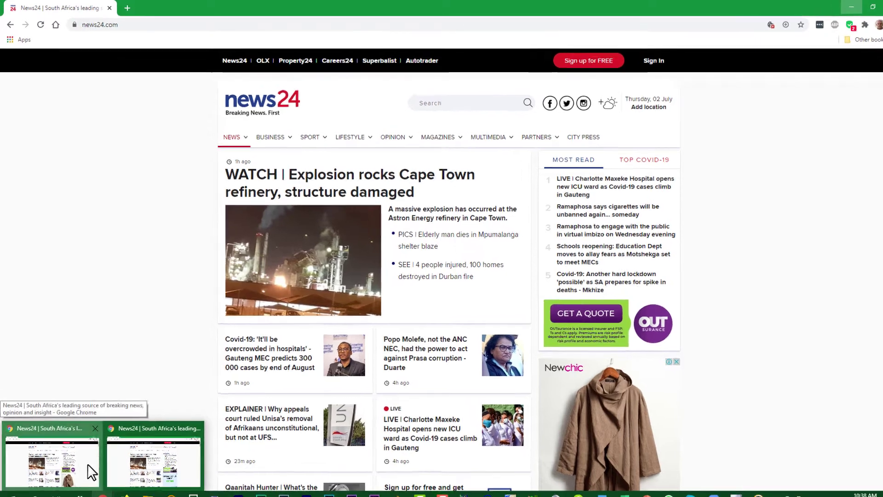
# Load google.com in Chrome, then bring the News24 window back to the front.
pyautogui.click(187, 25)
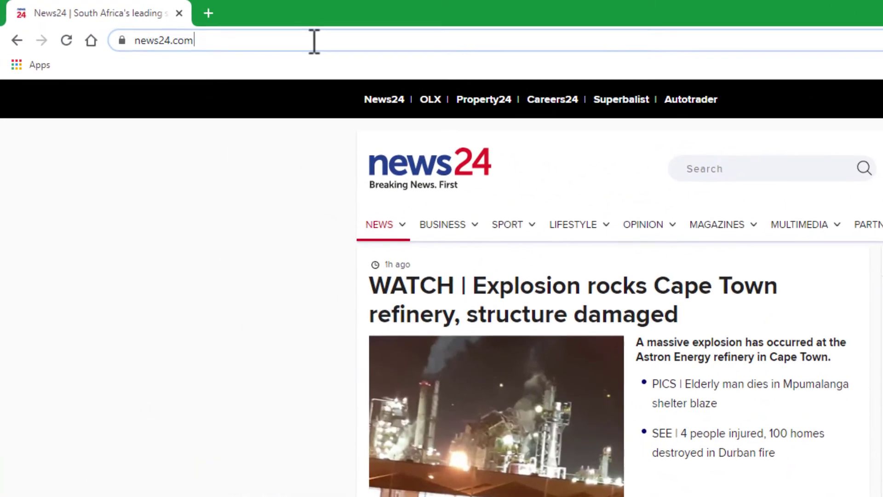
pyautogui.hotkey('ctrl', 'a')
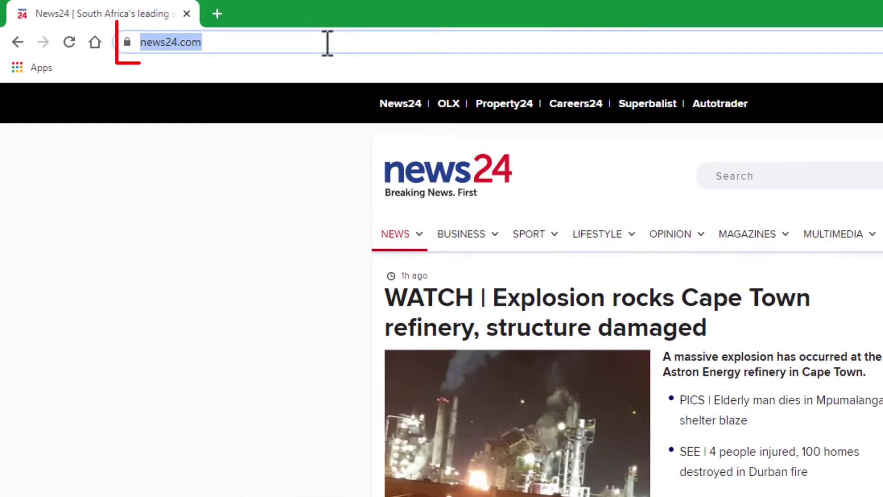
pyautogui.write('google.com')
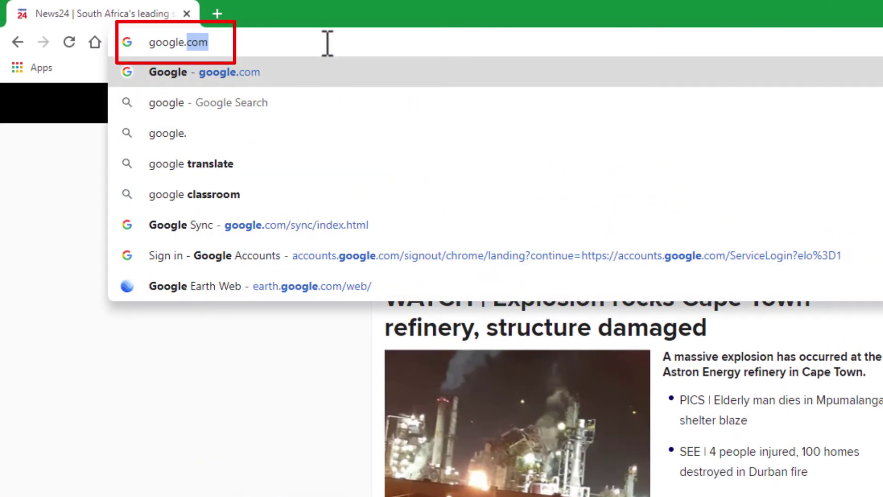
pyautogui.press('Return')
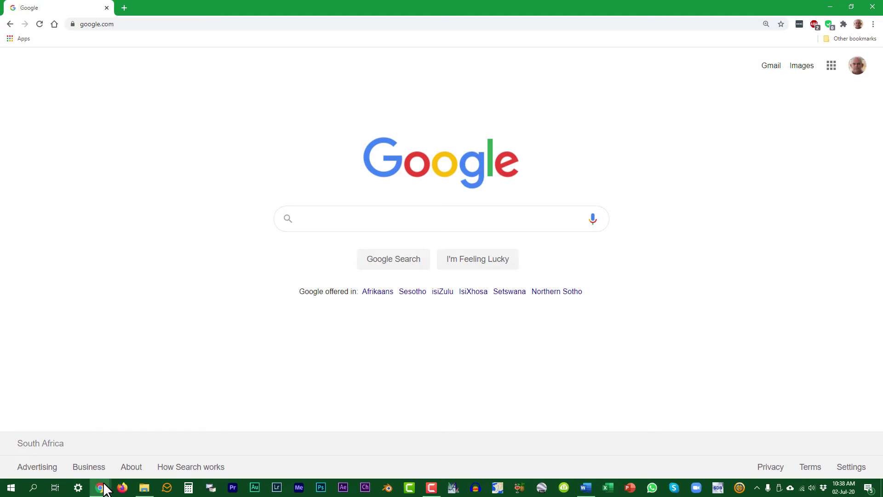
pyautogui.moveTo(103, 488)
pyautogui.click(120, 458)
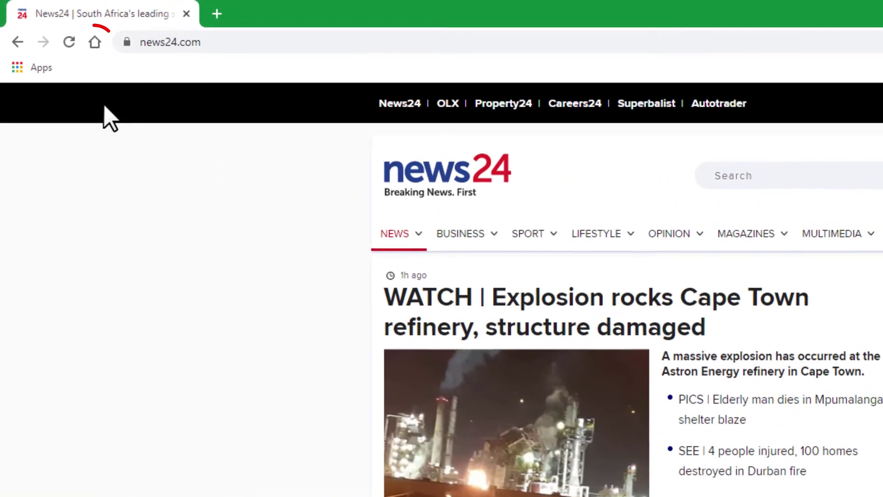
# From the browser's home page, search Google for 'kruger national park'.
pyautogui.click(95, 42)
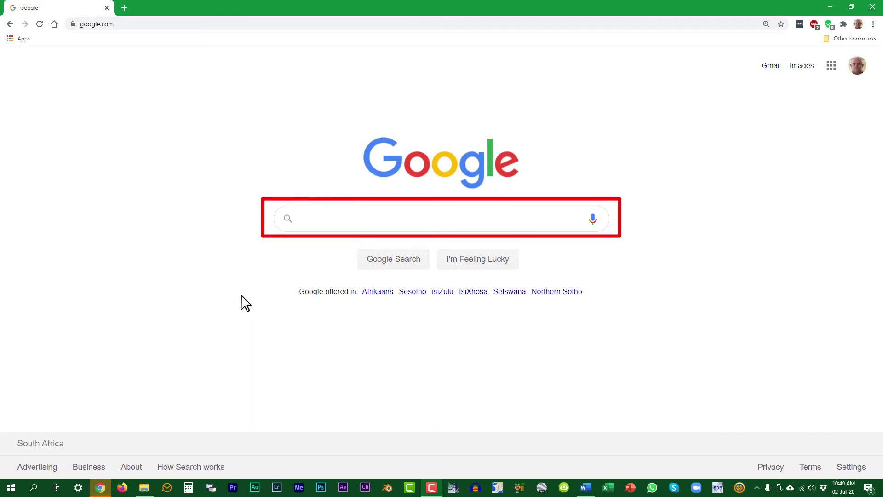
pyautogui.click(331, 218)
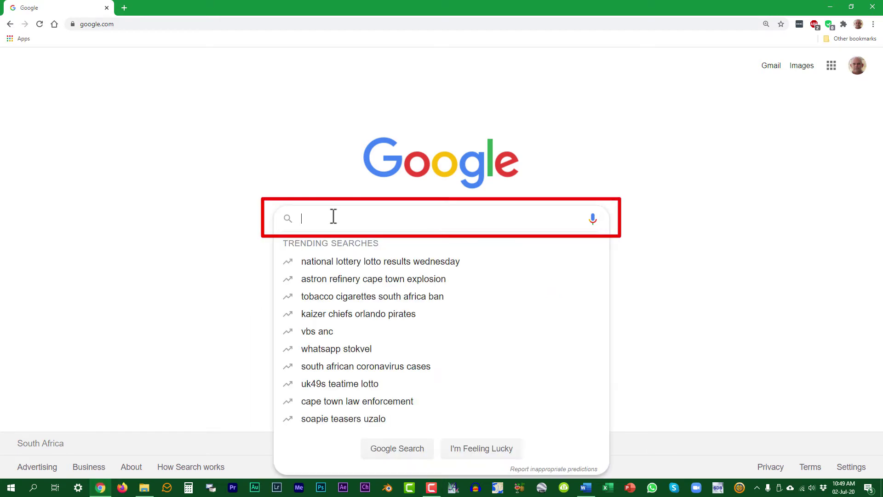
pyautogui.write('kruger national park')
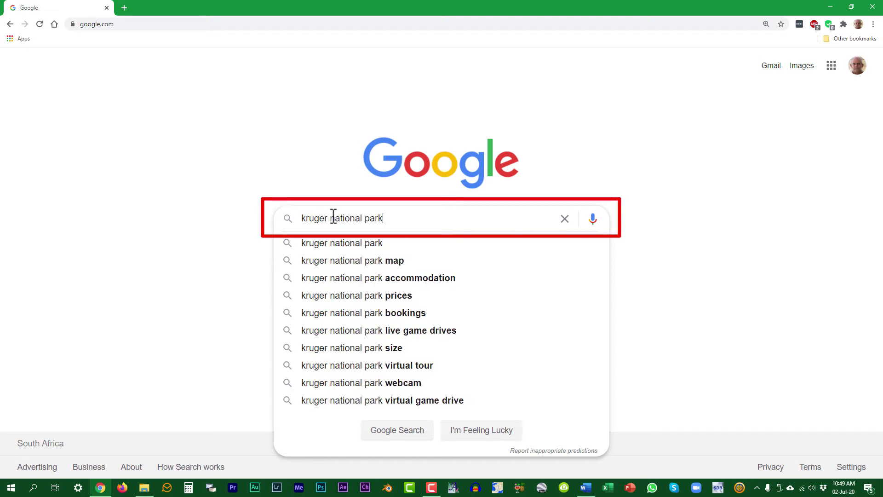
pyautogui.press('Return')
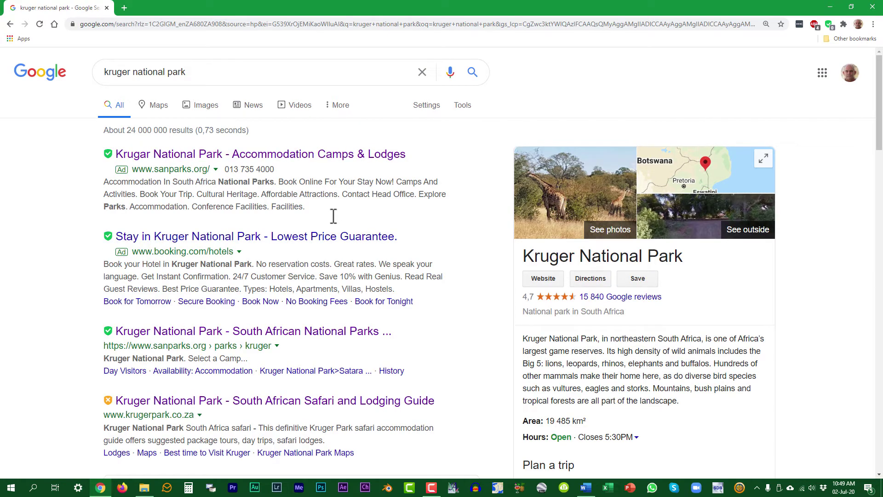
# Open the krugerpark.travel Safaris & Accommodation result in a new tab, view it, and return to Google.
pyautogui.scroll(-8, 476, 292)
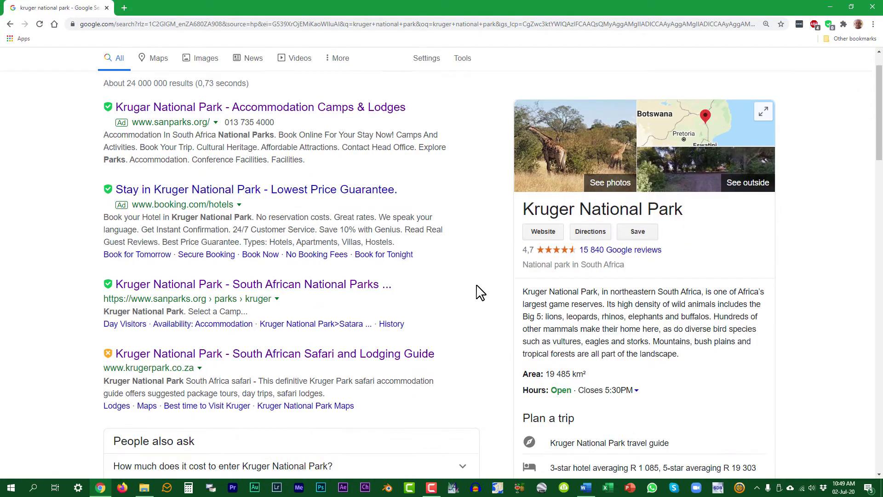
pyautogui.scroll(-2, 478, 294)
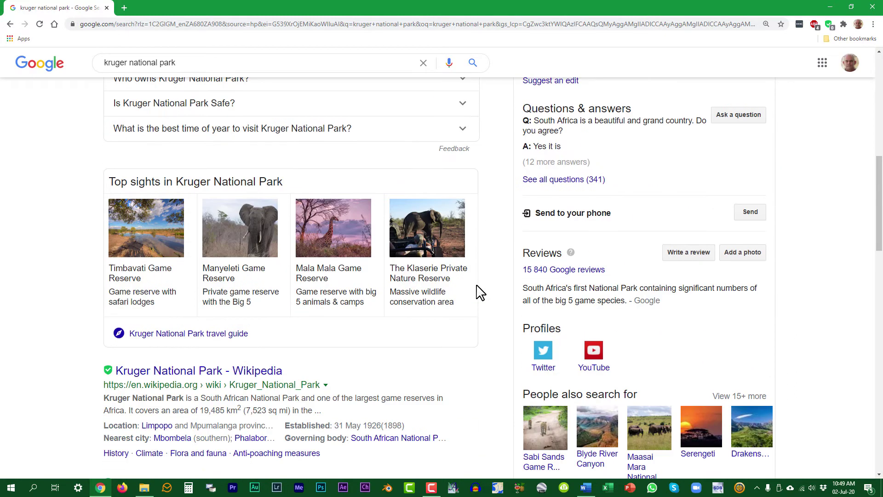
pyautogui.scroll(-3, 478, 293)
pyautogui.scroll(-10, 478, 292)
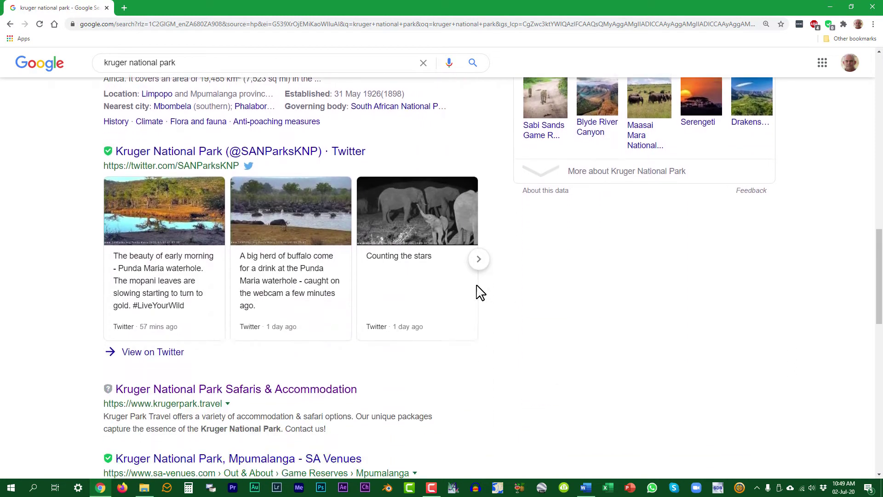
pyautogui.scroll(-7, 480, 292)
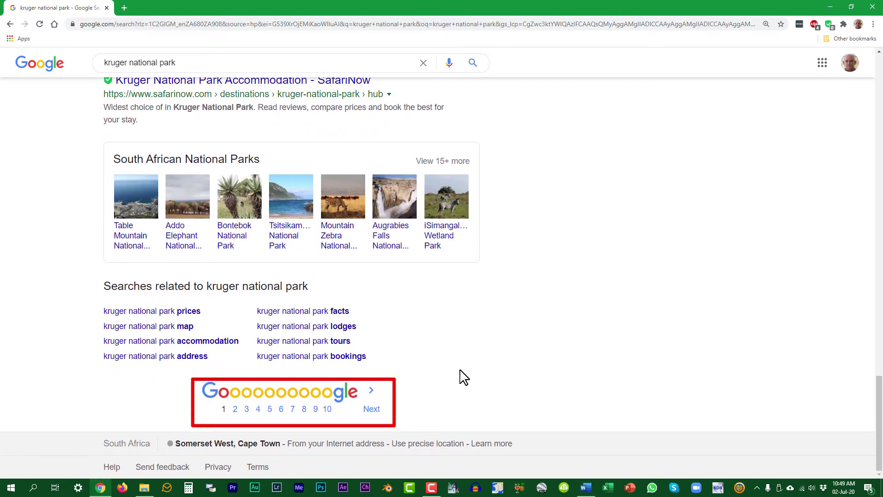
pyautogui.scroll(12, 463, 377)
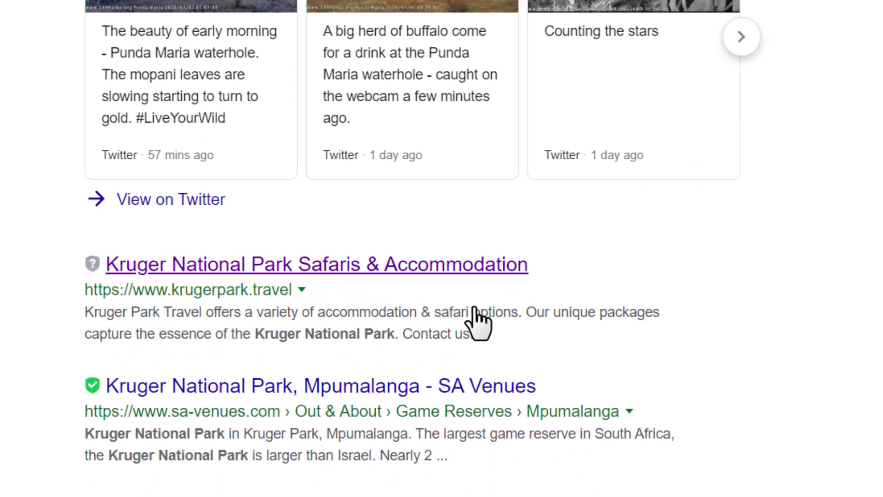
pyautogui.rightClick(408, 266)
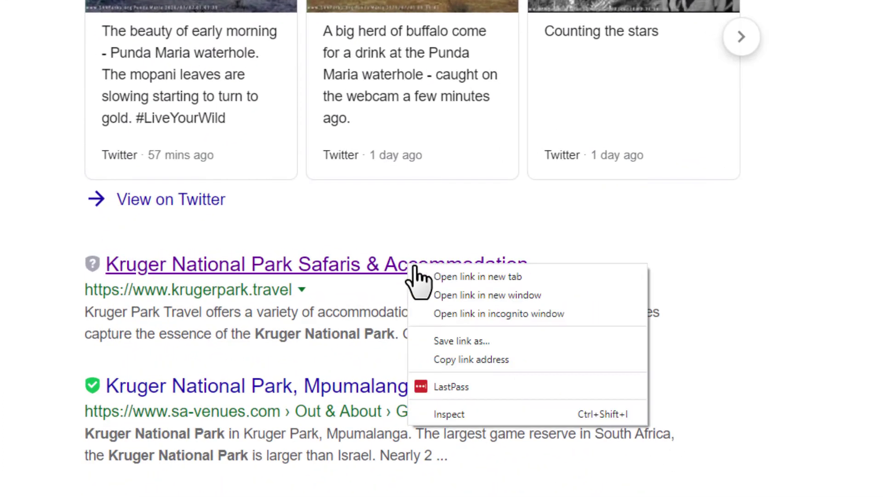
pyautogui.click(449, 278)
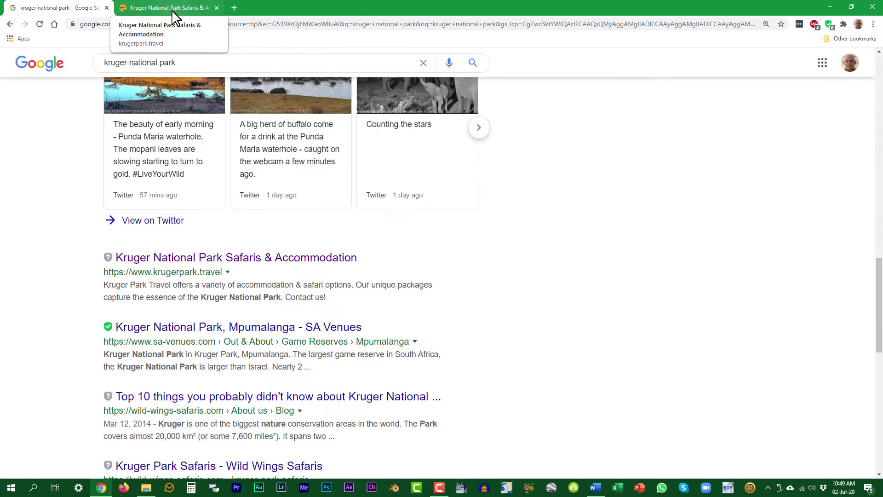
pyautogui.click(172, 9)
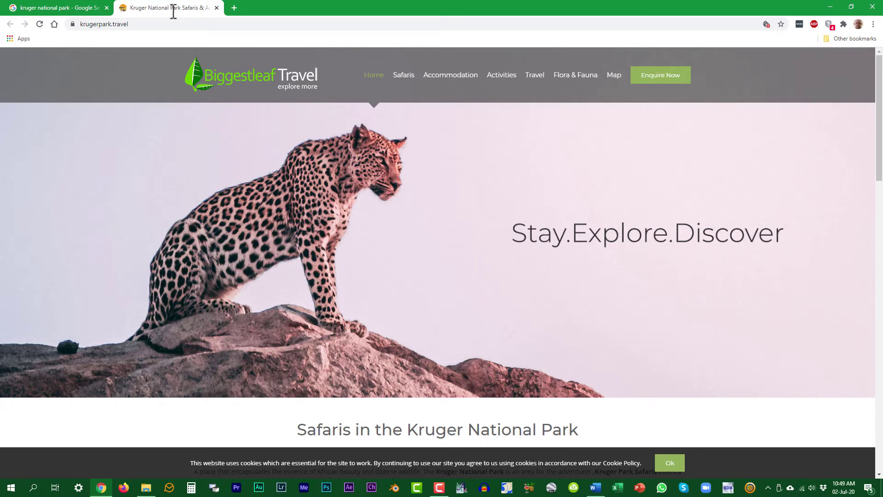
pyautogui.click(71, 12)
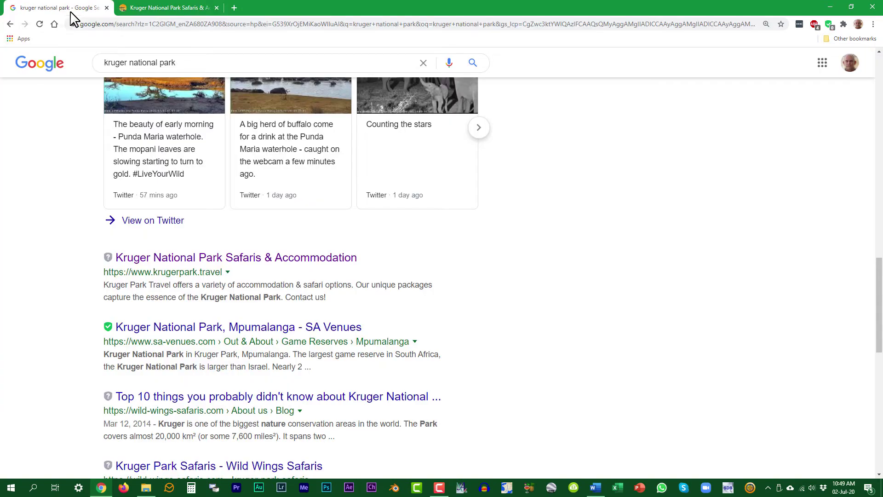
# Switch the kruger national park results to the News tab, about 109 000 results.
pyautogui.scroll(-5, 427, 265)
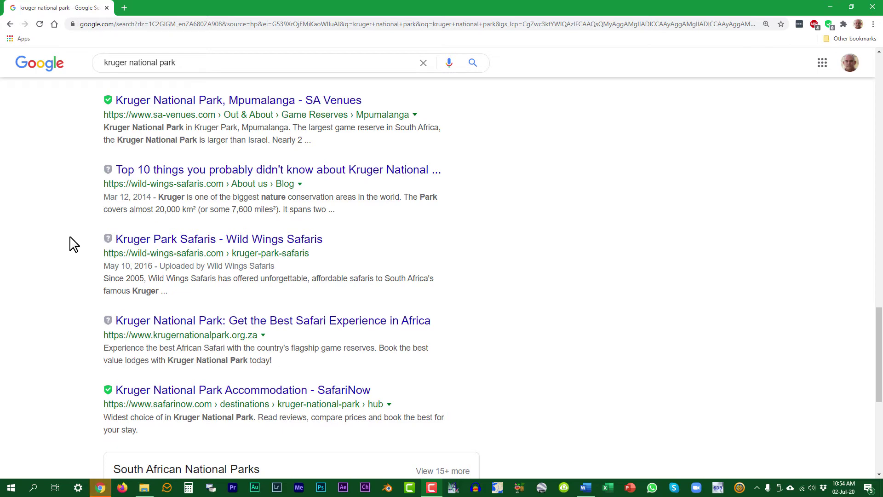
pyautogui.scroll(20, 73, 244)
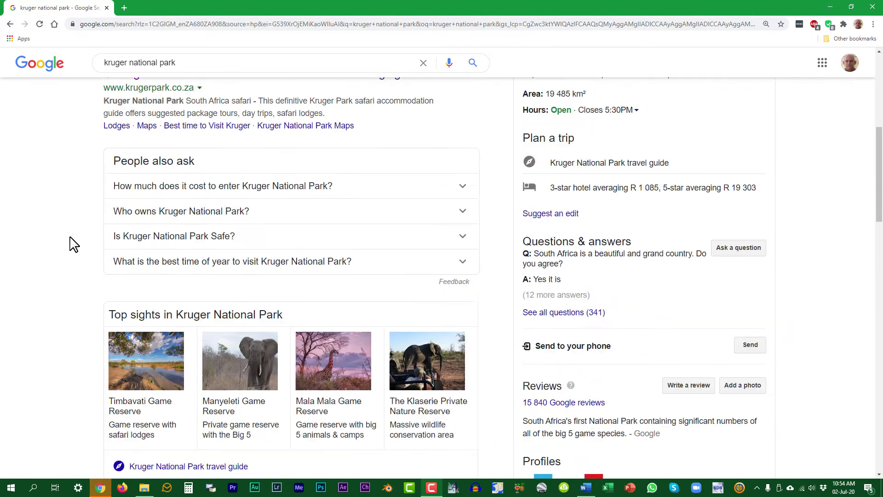
pyautogui.scroll(7, 74, 244)
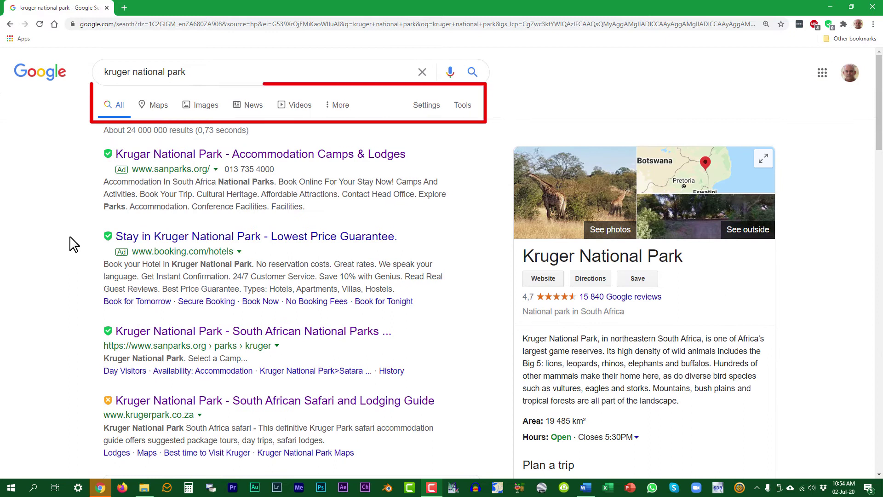
pyautogui.click(253, 110)
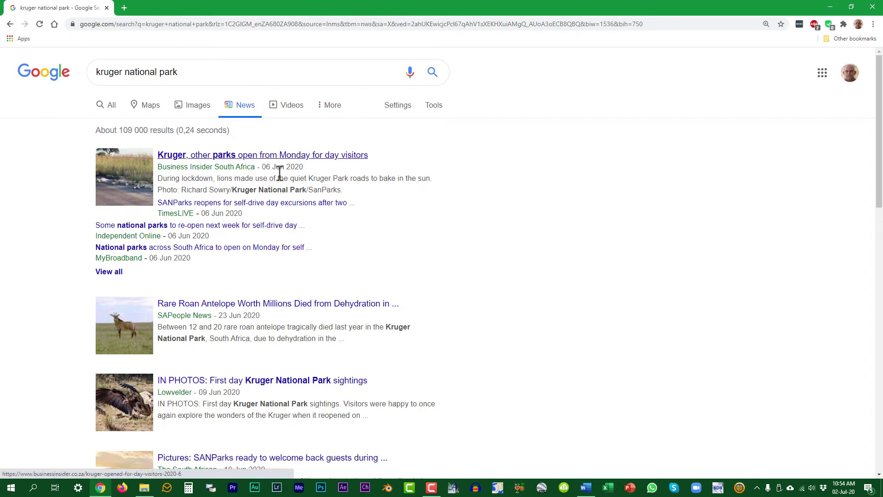
pyautogui.scroll(-2, 304, 246)
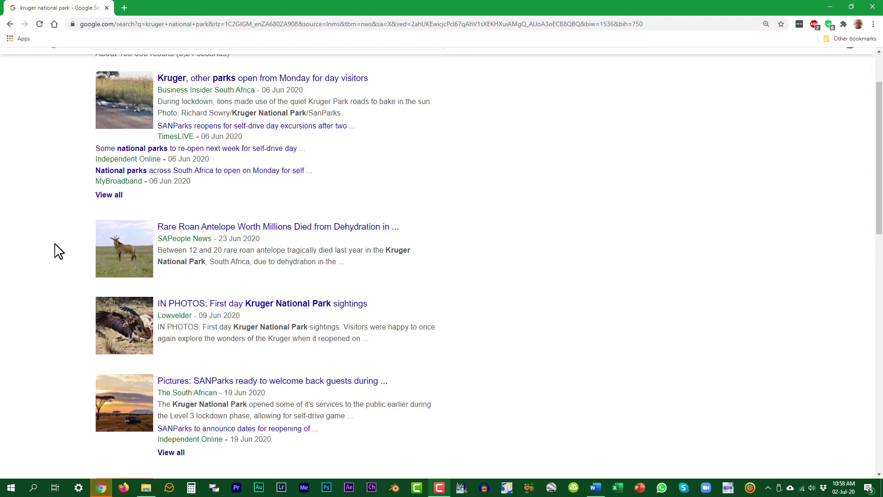
pyautogui.scroll(2, 58, 251)
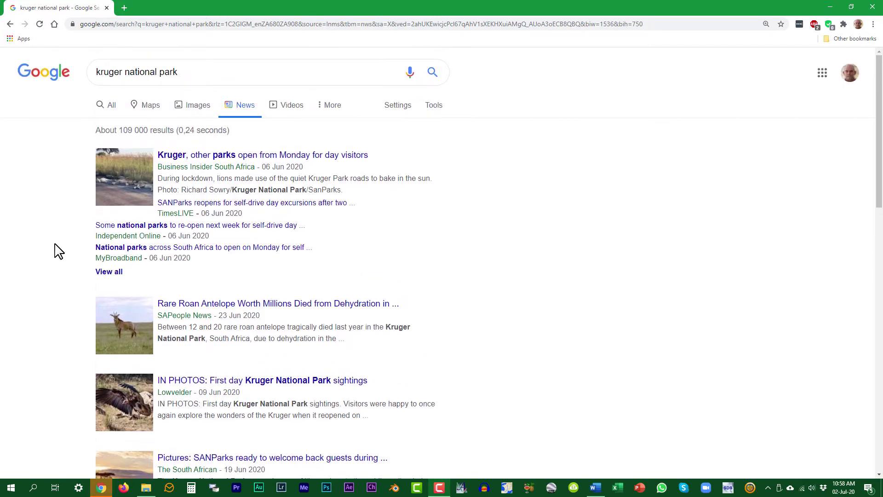
pyautogui.click(439, 109)
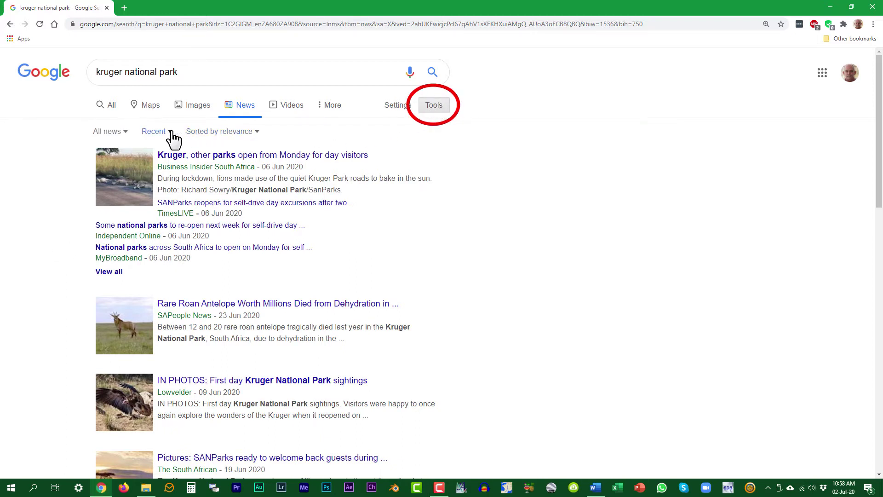
# Filter the kruger national park news results to Past week.
pyautogui.click(172, 133)
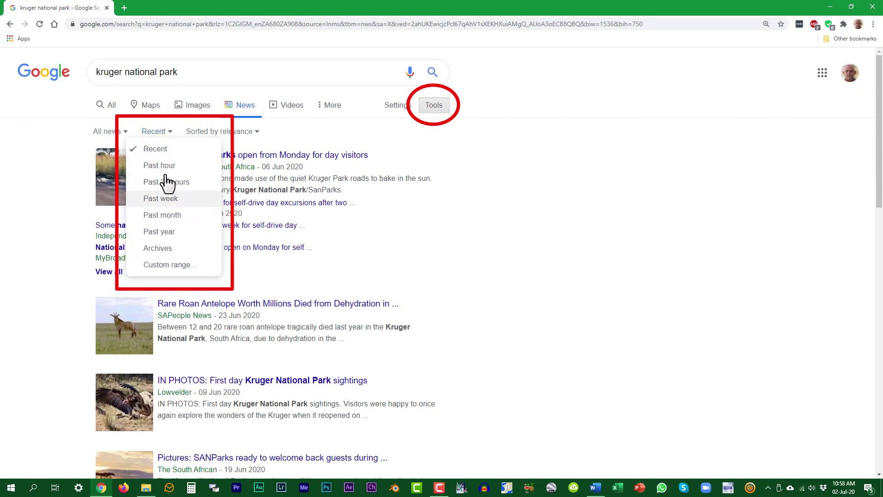
pyautogui.click(161, 199)
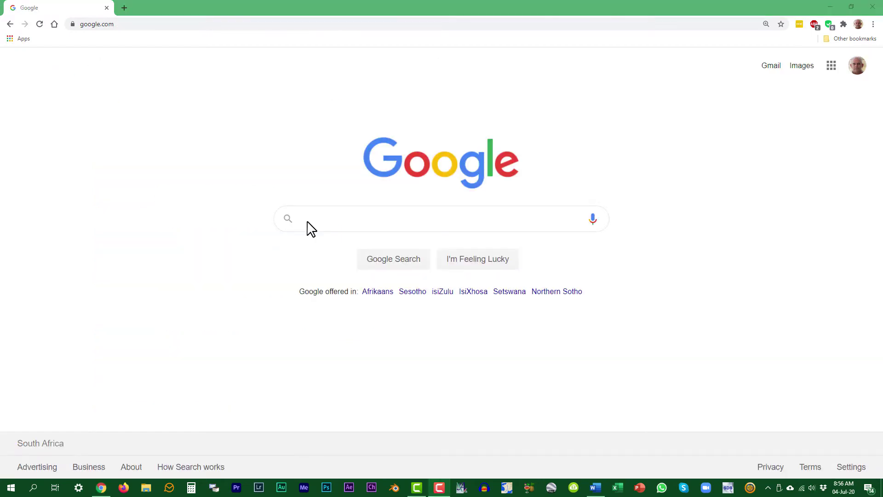
# Search for 'how to grow microgreens' from a suggestion and scroll the results.
pyautogui.click(309, 222)
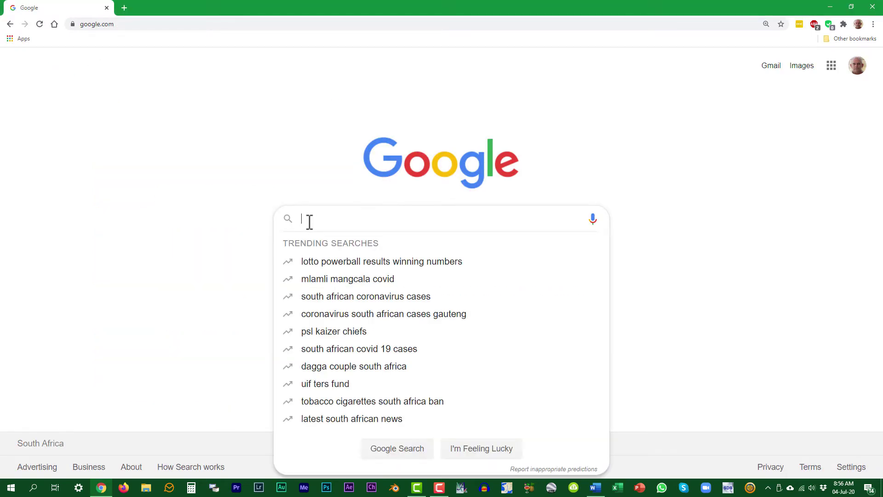
pyautogui.write('how')
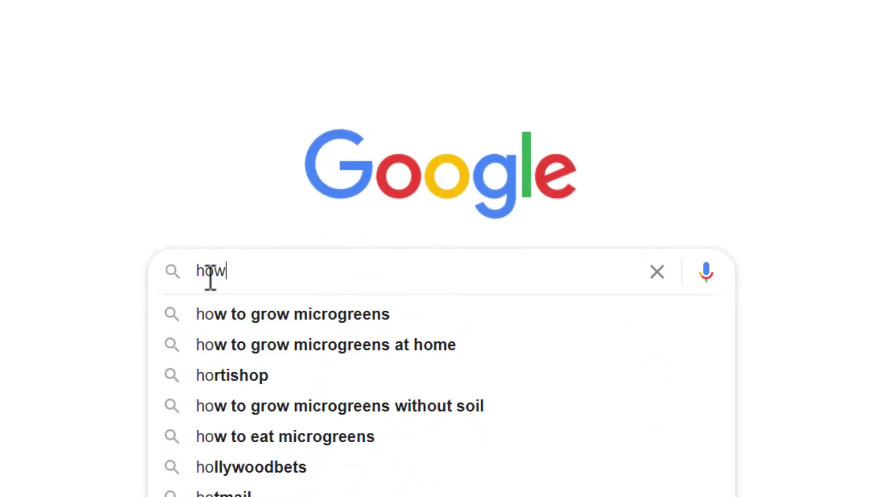
pyautogui.click(292, 315)
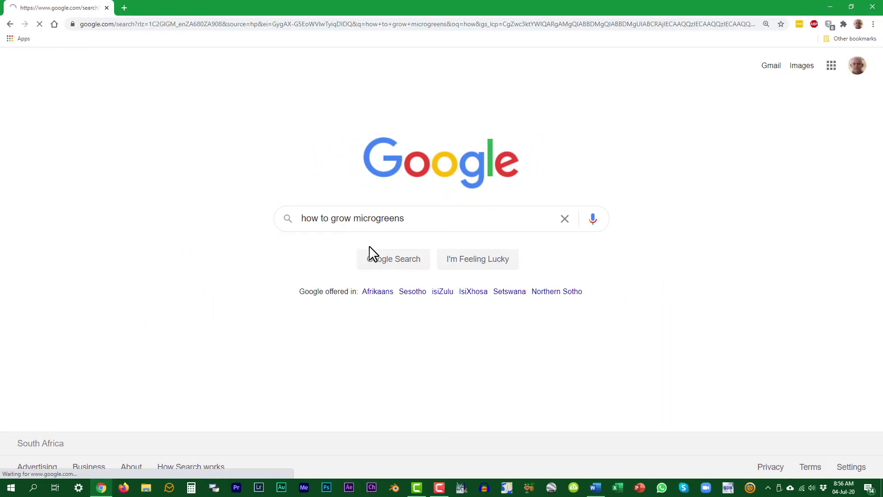
pyautogui.scroll(-6, 522, 297)
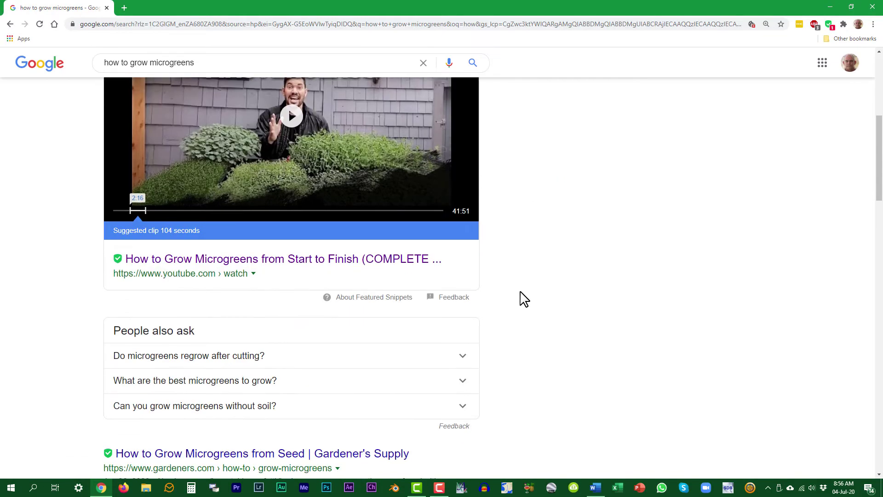
pyautogui.scroll(-3, 524, 299)
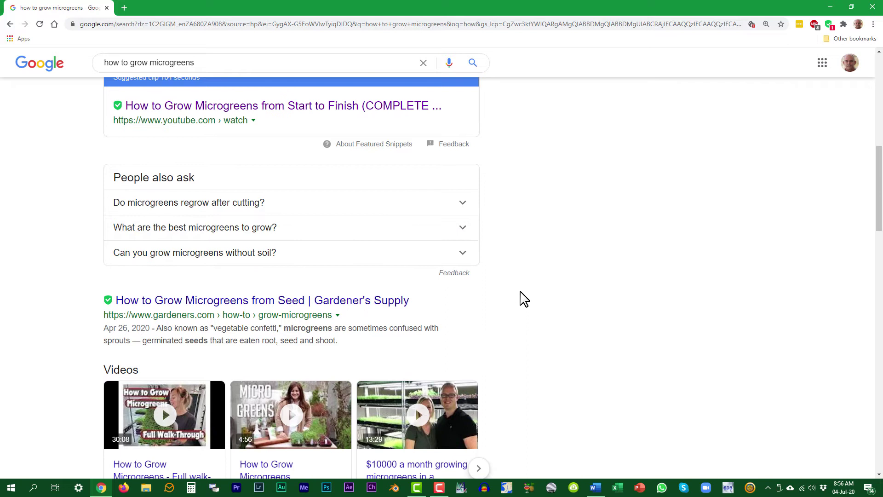
# Replace the query with 'best practice to grow microgreens', search, and scroll its results.
pyautogui.moveTo(203, 63); pyautogui.dragTo(88, 63)
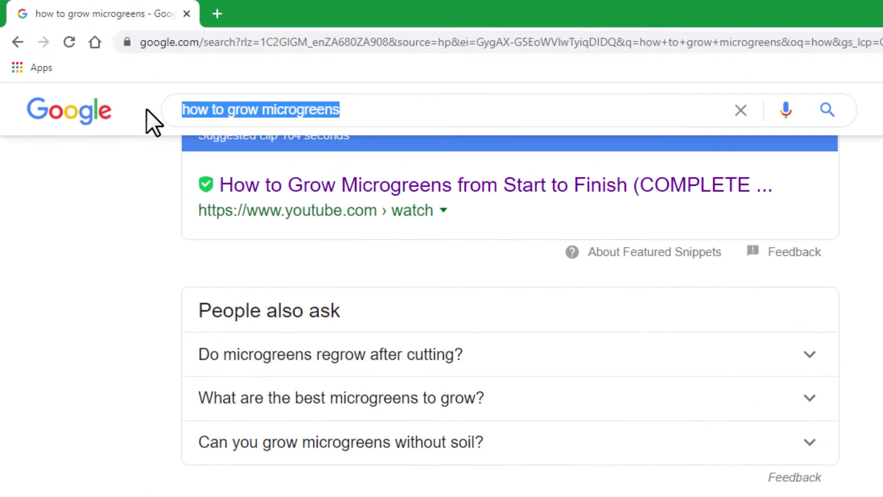
pyautogui.write('best practice to grow microgreens')
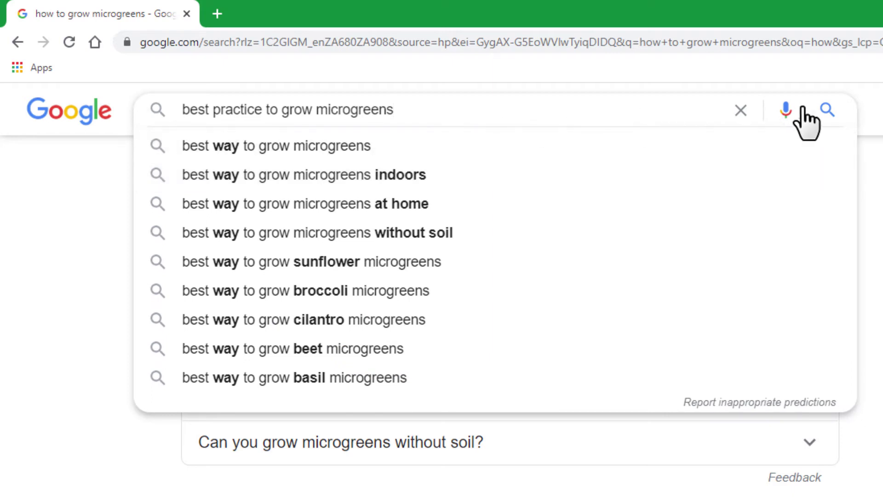
pyautogui.click(827, 110)
pyautogui.scroll(-3, 587, 226)
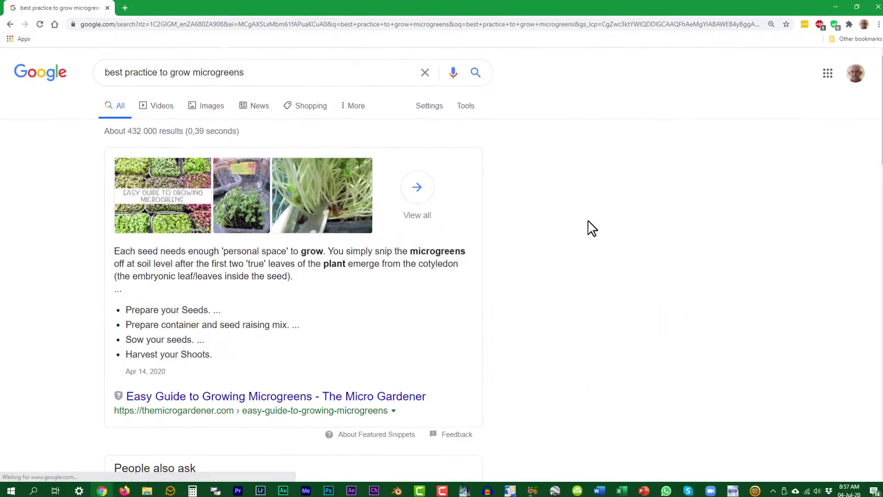
pyautogui.scroll(-5, 587, 226)
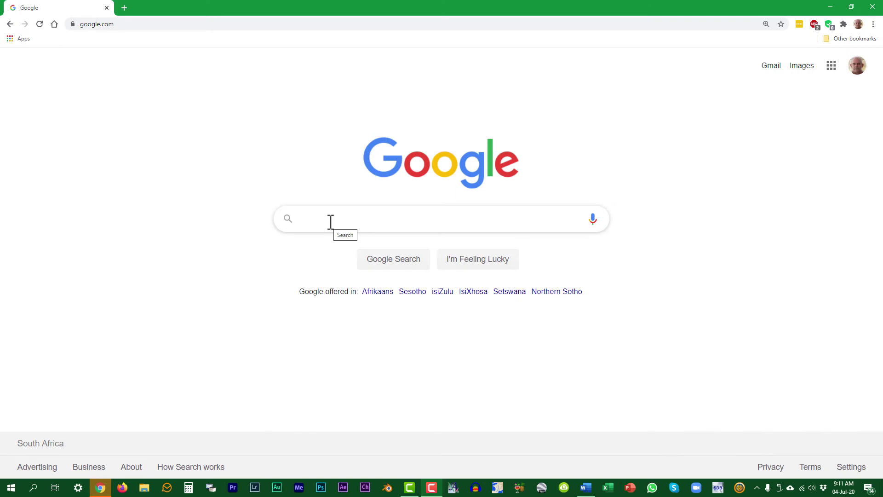
# Search Google for 'puzzle click technology' and check the results count.
pyautogui.click(330, 221)
pyautogui.write('puzzle click technology')
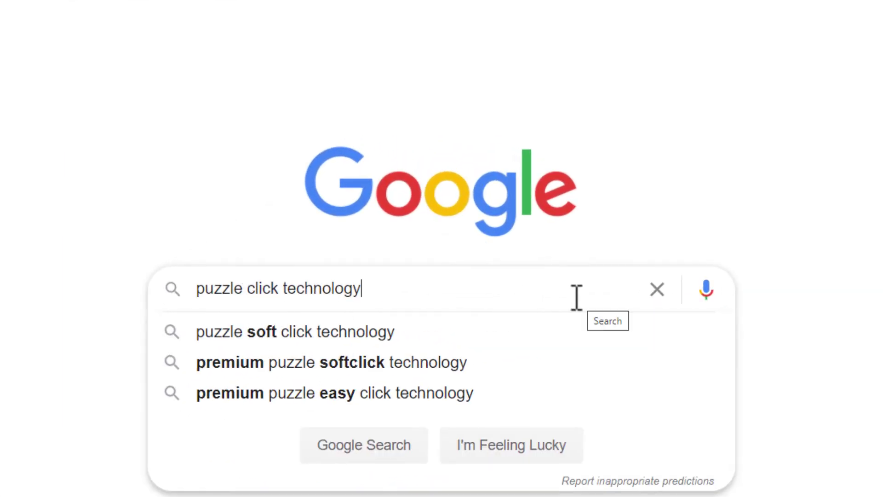
pyautogui.press('Return')
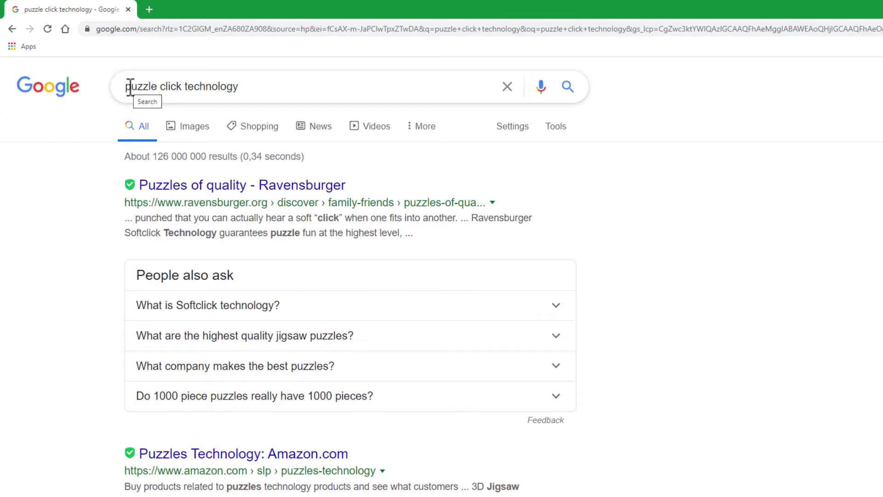
# Add double quotes around the query to search the exact phrase "puzzle click technology".
pyautogui.click(130, 87)
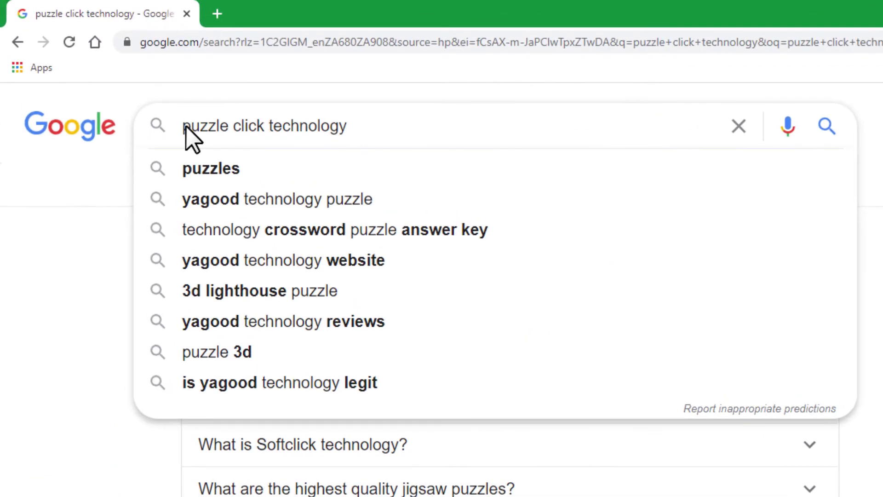
pyautogui.write('"')
pyautogui.click(361, 122)
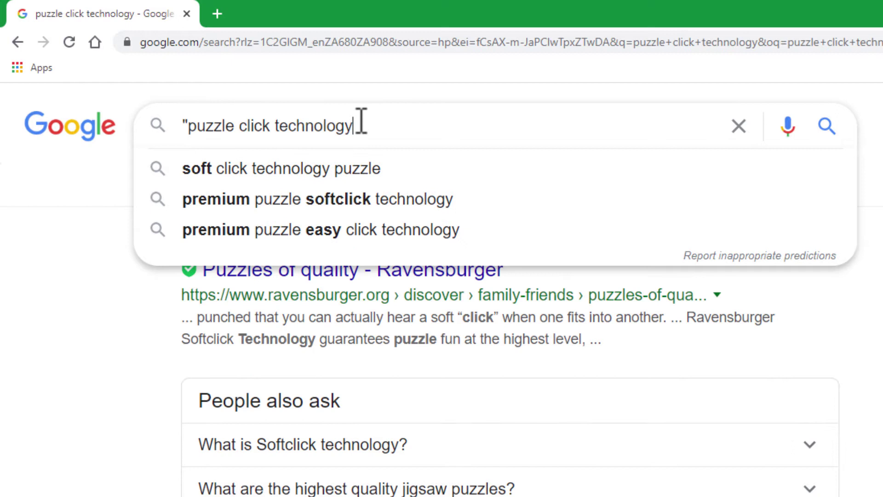
pyautogui.write('"')
pyautogui.press('Return')
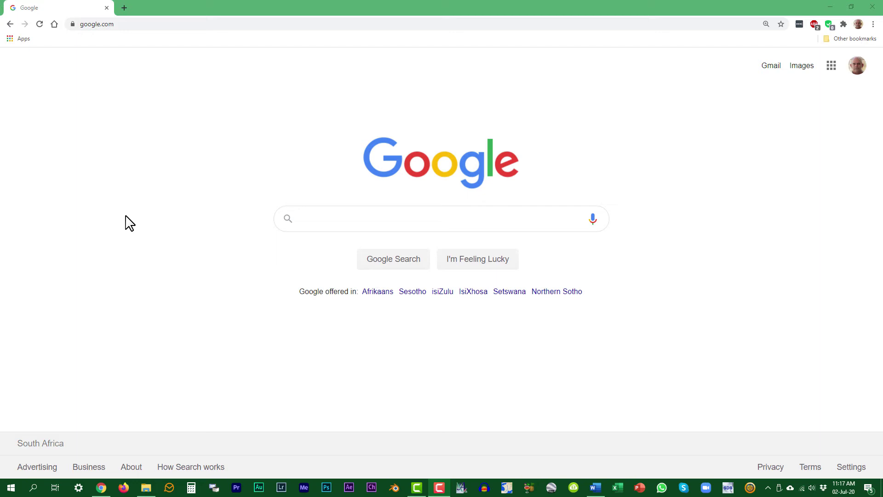
# Search for 'how to disable predictive text on "apple" phone' and scroll to the bottom of the results.
pyautogui.click(312, 219)
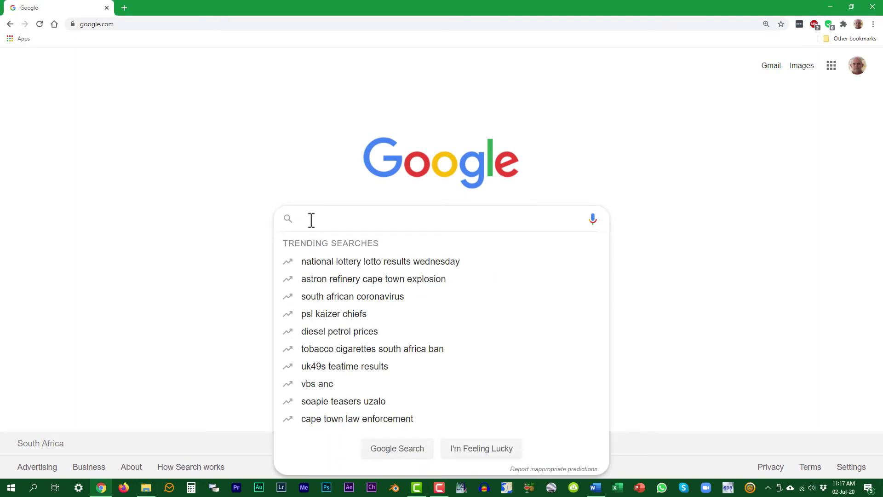
pyautogui.write('how to disable predictive text on "apple" phone')
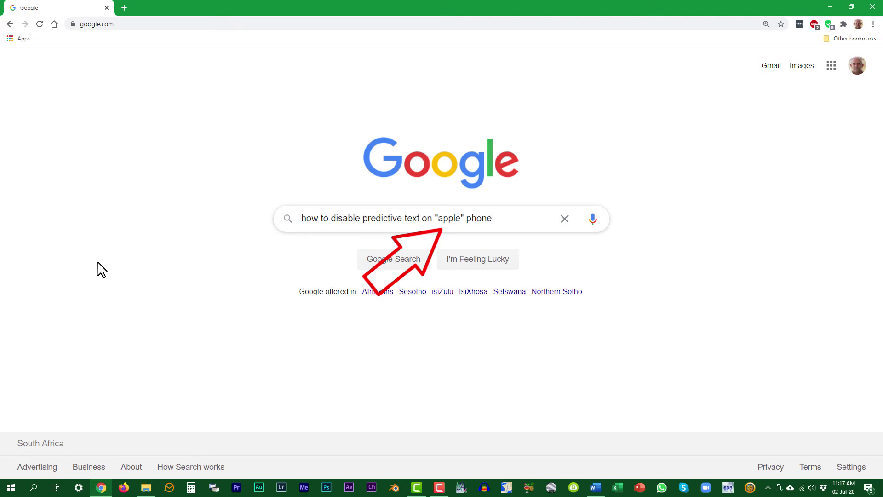
pyautogui.press('Return')
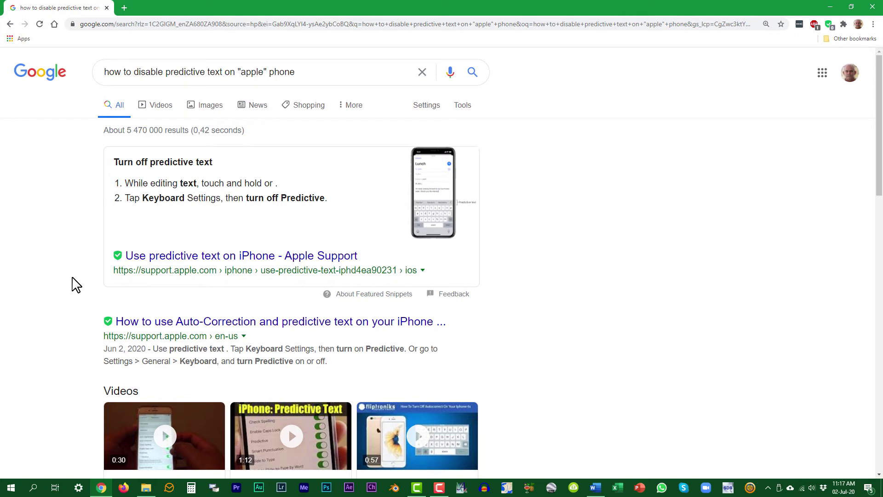
pyautogui.scroll(-8, 76, 285)
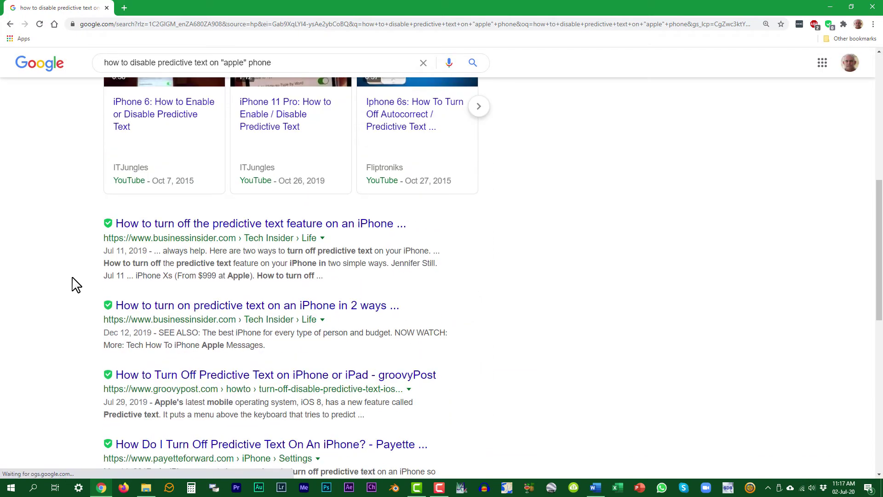
pyautogui.scroll(-7, 76, 285)
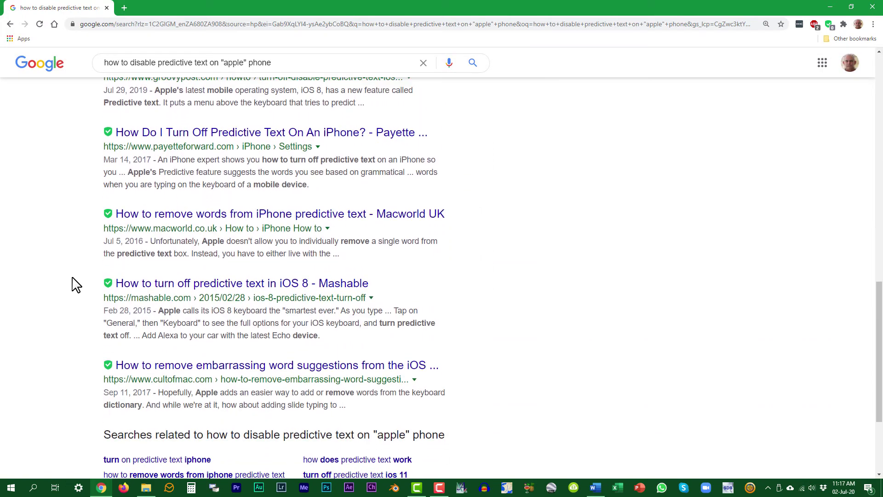
pyautogui.scroll(-3, 76, 285)
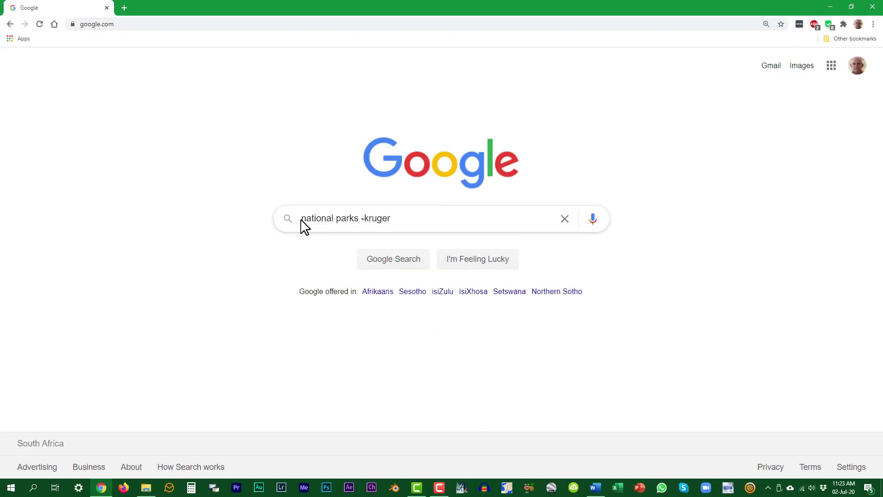
# Search 'national parks -kruger', then delete the minus sign and rerun as 'national parks kruger'.
pyautogui.press('Return')
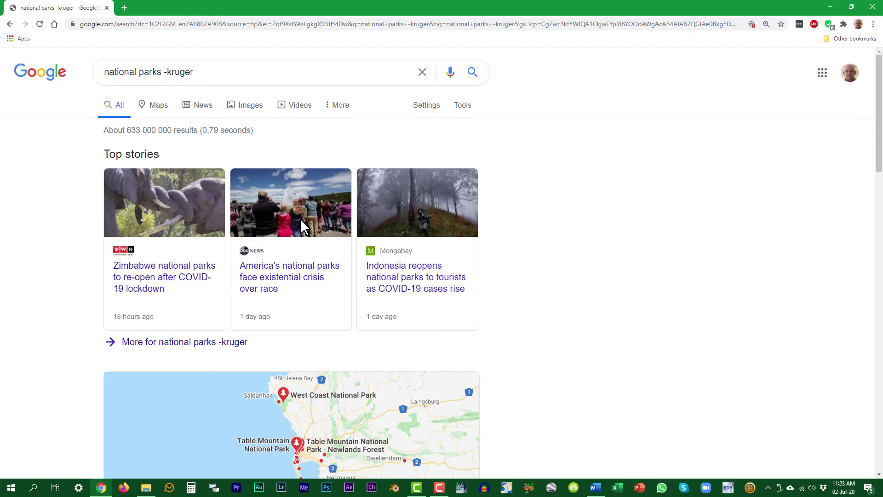
pyautogui.click(175, 277)
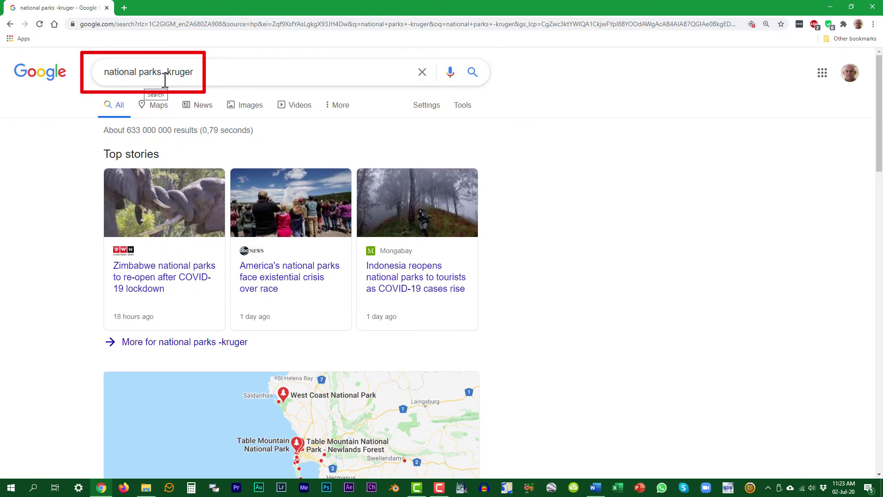
pyautogui.click(165, 75)
pyautogui.press('BackSpace')
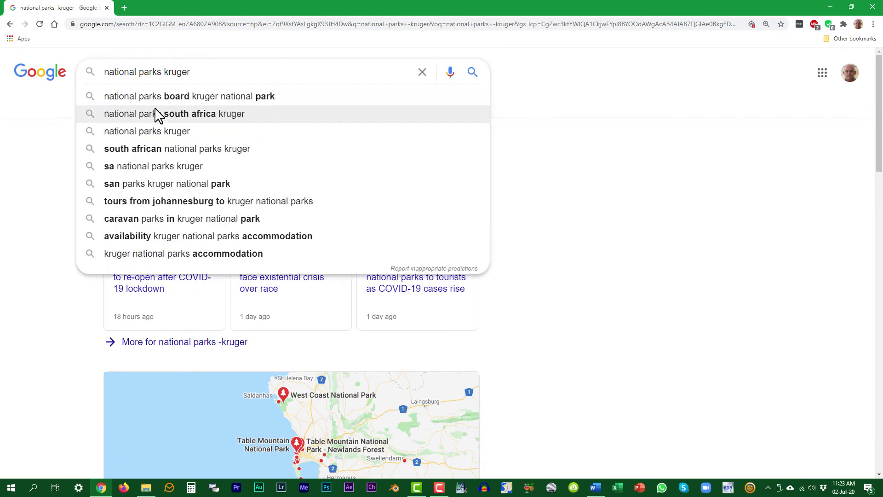
pyautogui.click(471, 73)
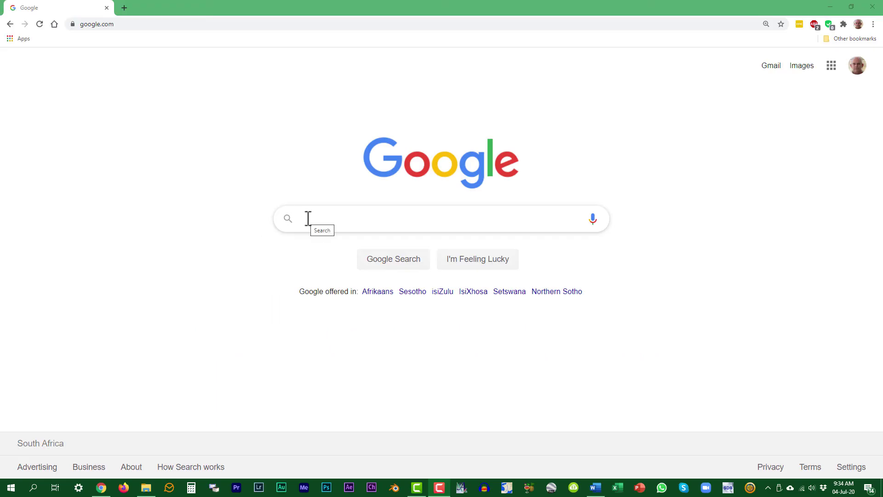
# Search 'kruger national parks :sanparks.org' to get kruger results only from sanparks.org.
pyautogui.click(308, 219)
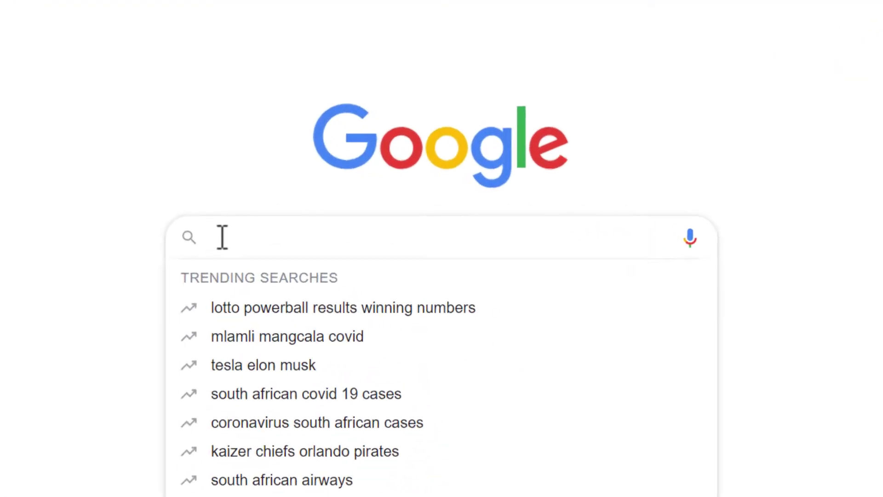
pyautogui.write('kruger national parks :sanparks.org')
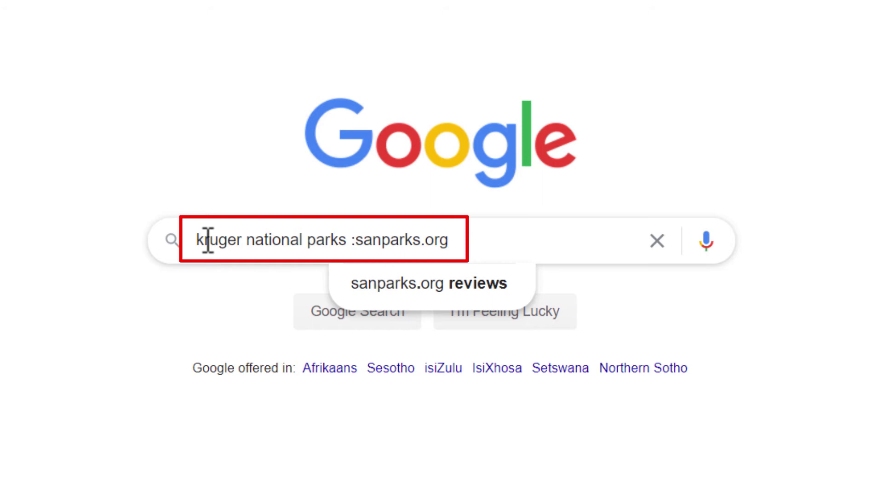
pyautogui.press('Return')
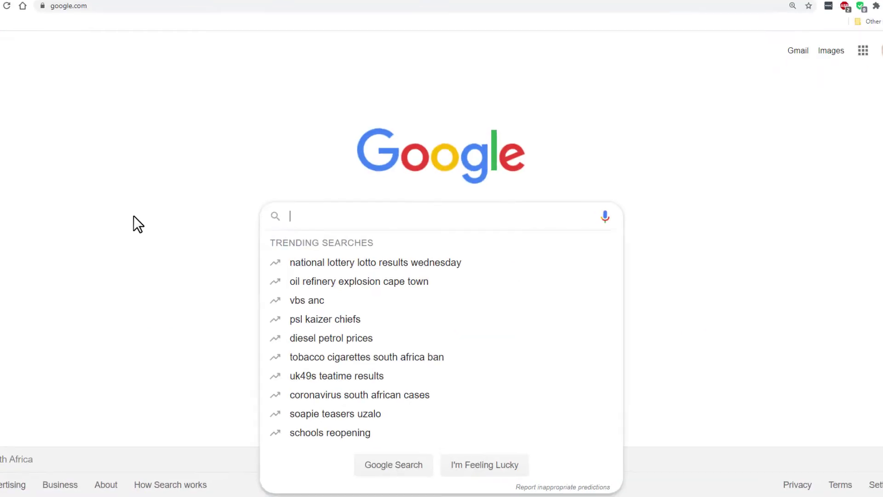
# Search 'how to microgreens OR best practice microgreens' and scroll through the roughly 412 000 results.
pyautogui.write('how to microgreens OR best practice microgreens')
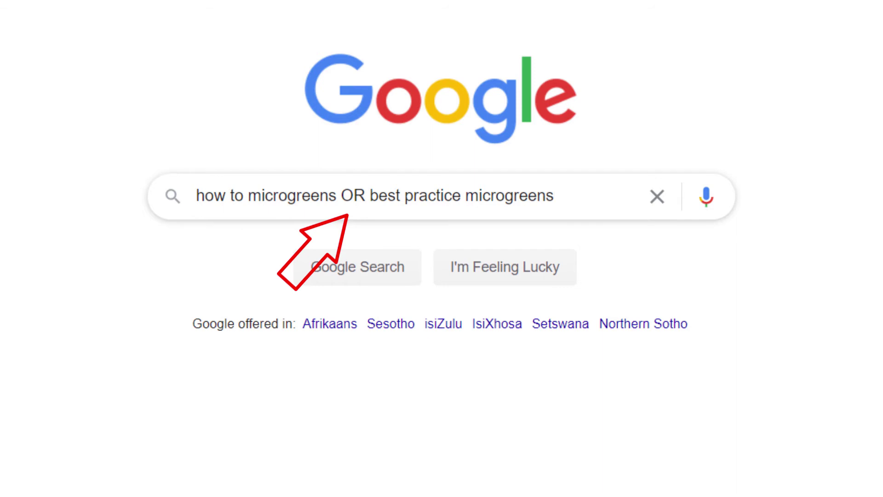
pyautogui.press('Return')
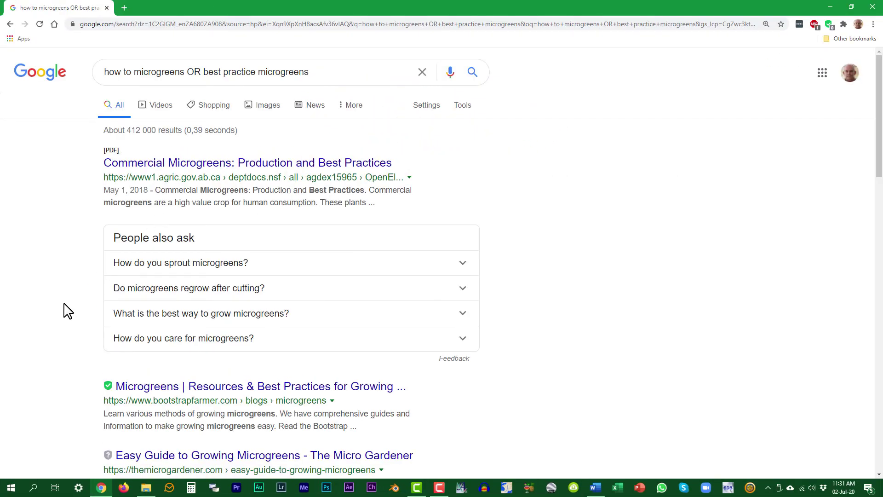
pyautogui.scroll(-5, 67, 309)
pyautogui.scroll(-2, 68, 311)
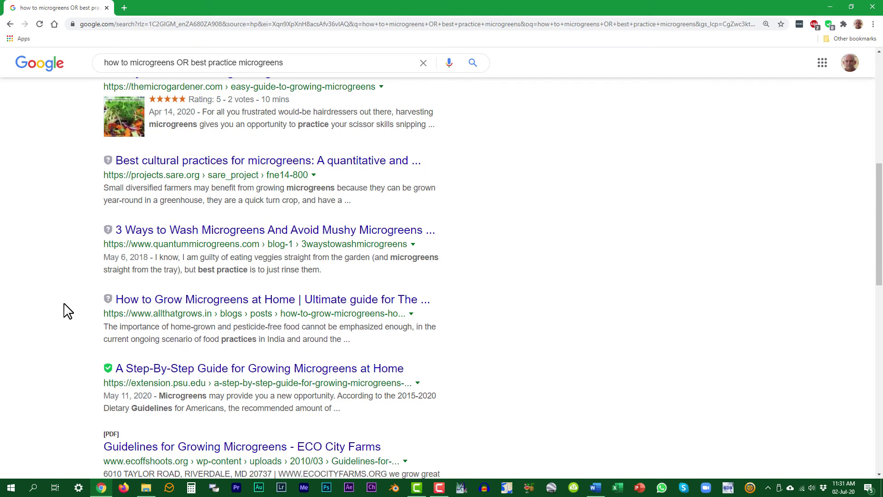
pyautogui.scroll(-4, 67, 311)
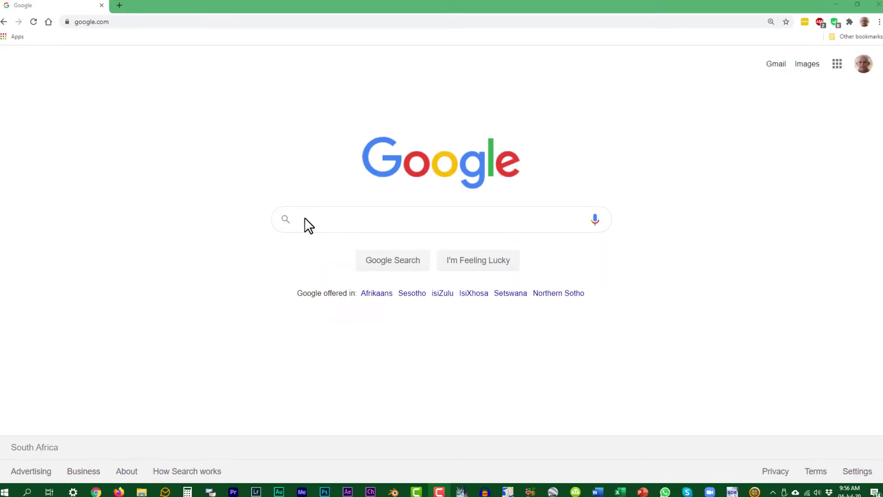
# Search 'samsung galaxy s20 vs huawei p40' to compare the two phones.
pyautogui.click(305, 225)
pyautogui.write('samsung galaxy s20 vs huawei p40')
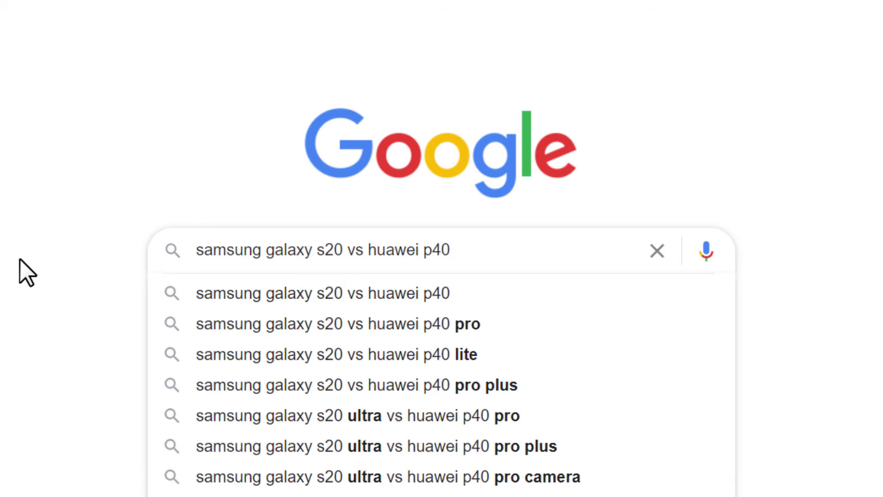
pyautogui.press('Return')
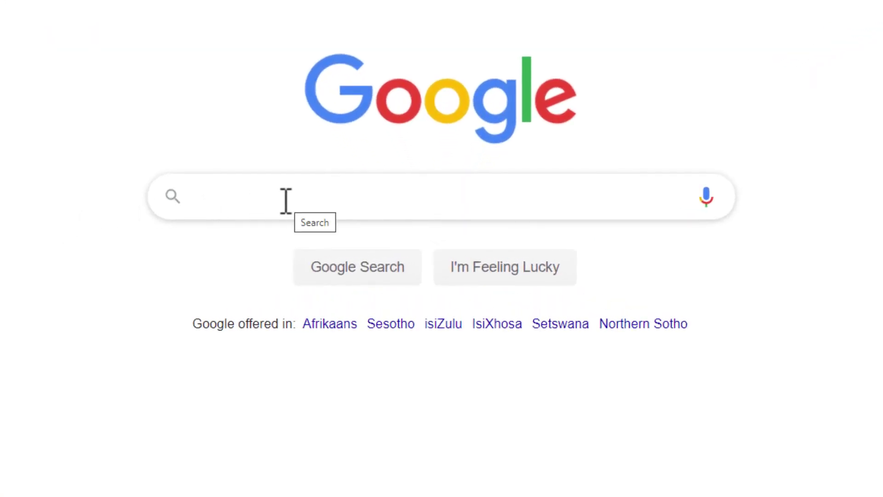
# Search 'related:takealot.com' and scroll through the similar sites to the bottom.
pyautogui.click(267, 203)
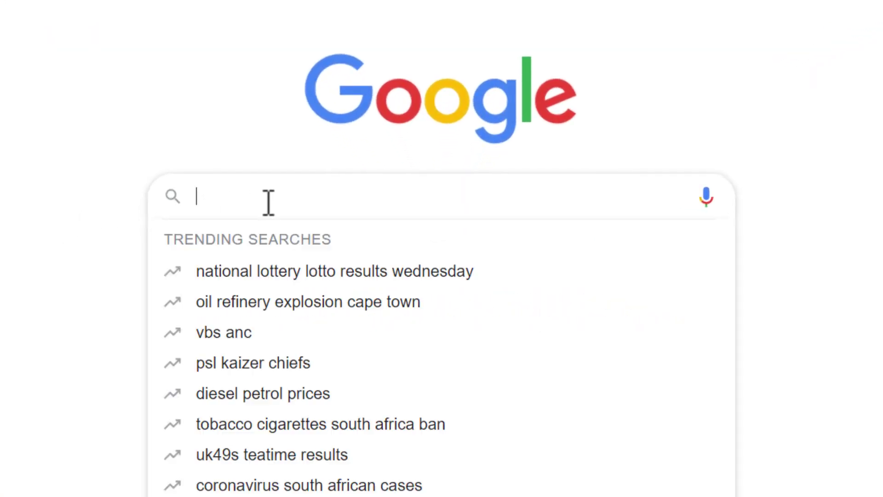
pyautogui.write('related:takealot.com')
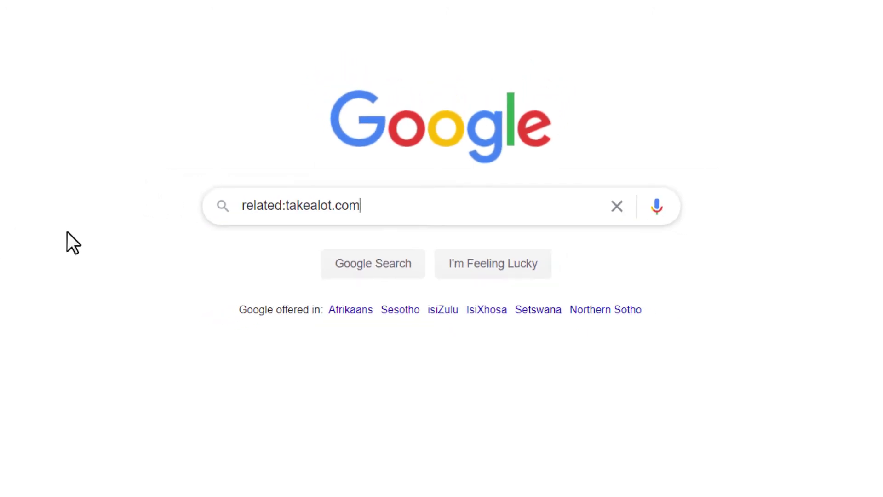
pyautogui.press('Return')
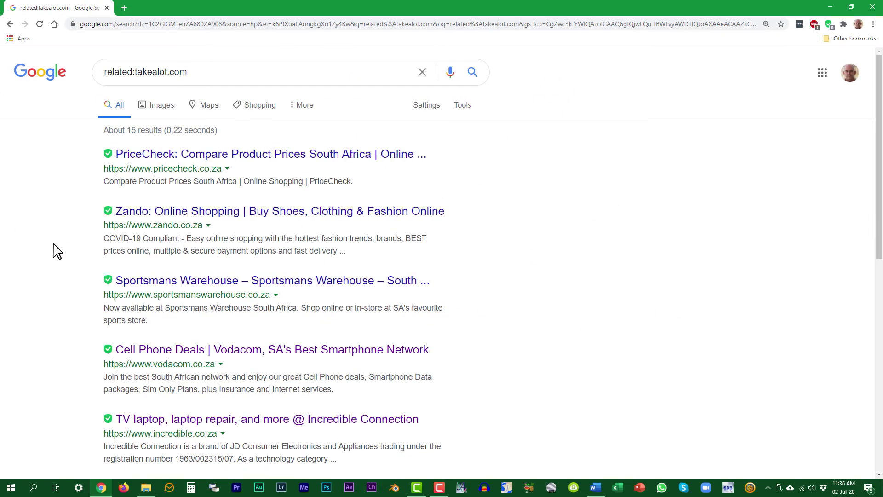
pyautogui.scroll(-2, 54, 251)
pyautogui.scroll(-5, 54, 250)
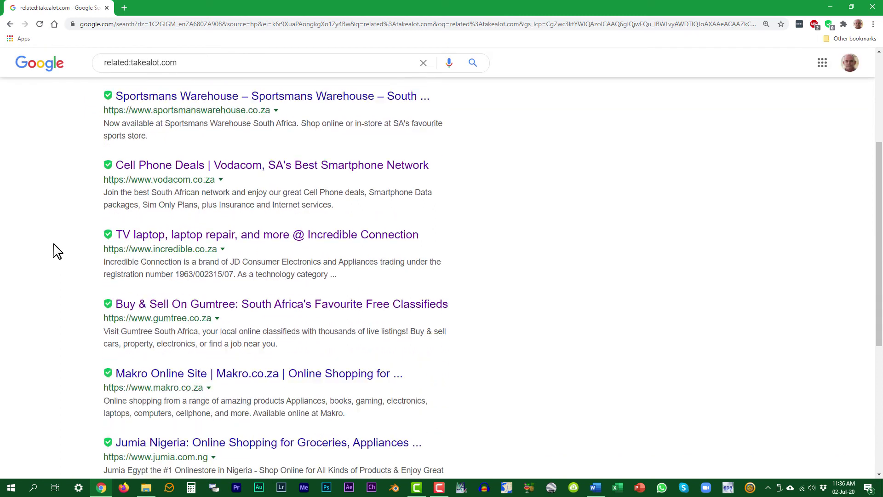
pyautogui.scroll(-3, 54, 250)
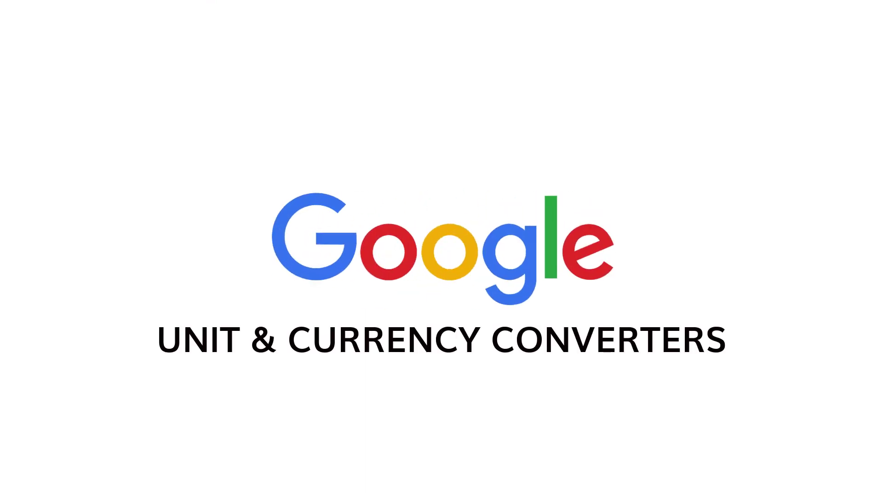
# Convert 100 grams to cups, showing 0.42 cups.
pyautogui.write('100 grams to cups')
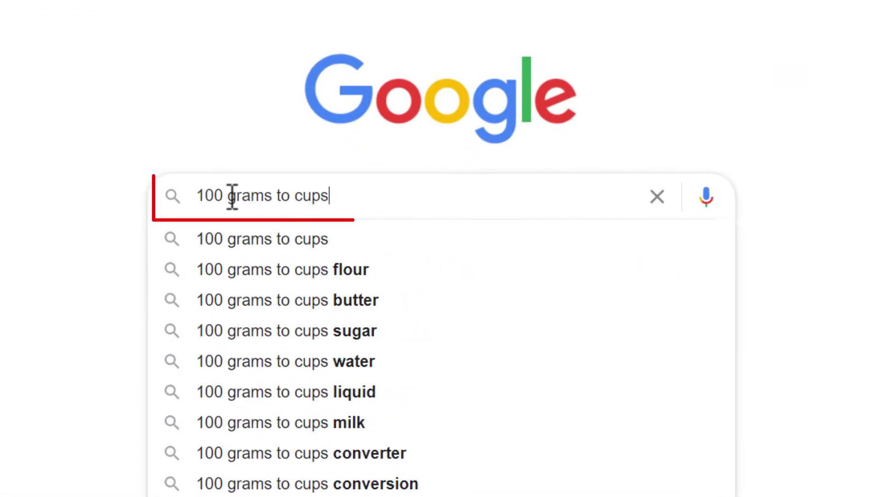
pyautogui.press('Return')
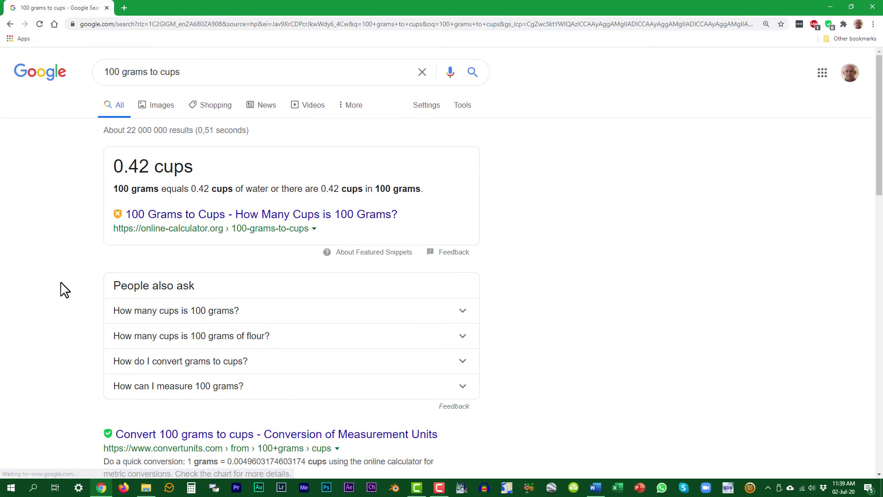
pyautogui.scroll(-2, 65, 290)
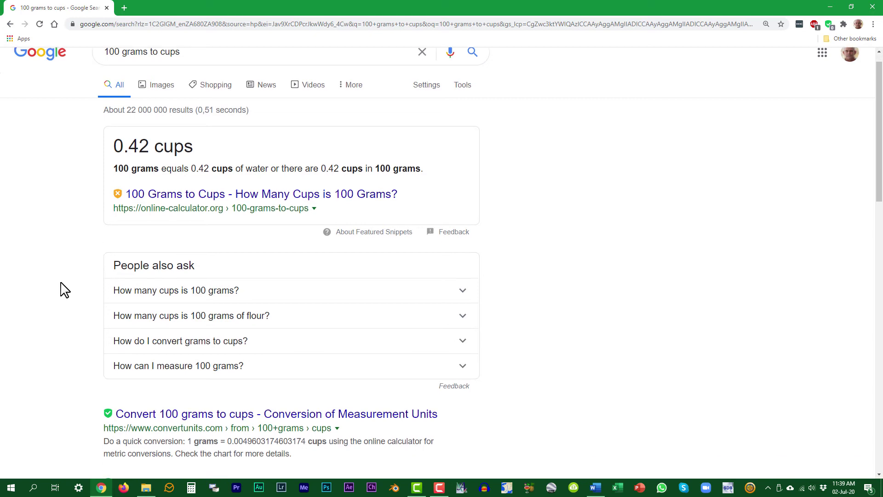
pyautogui.scroll(-2, 64, 290)
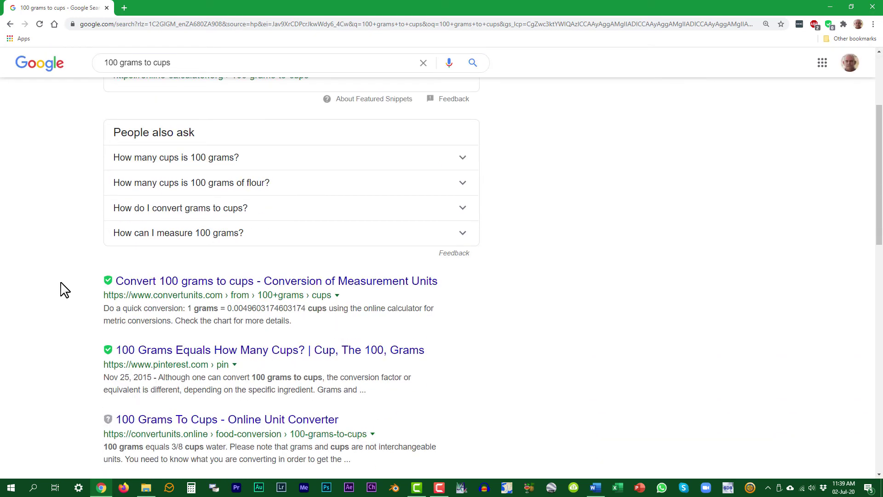
pyautogui.scroll(4, 63, 289)
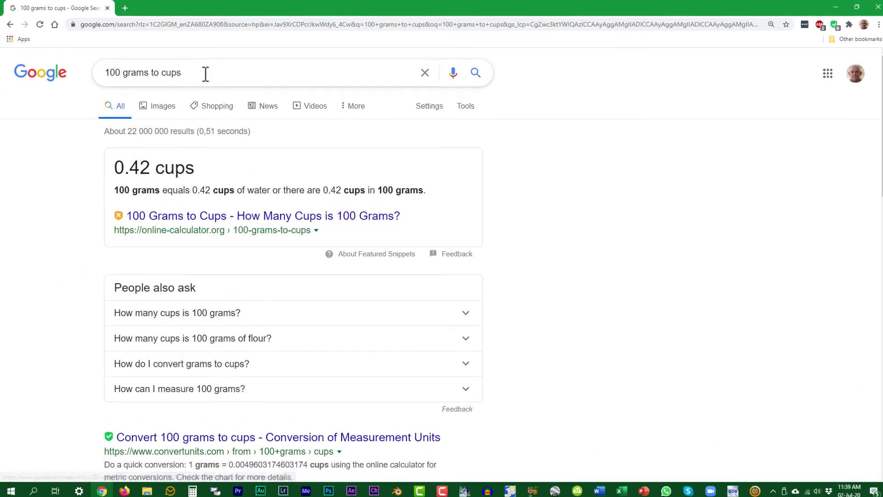
# Replace the query with 'R1000 to australian dollars' and scroll the conversion results.
pyautogui.moveTo(206, 74); pyautogui.dragTo(103, 73)
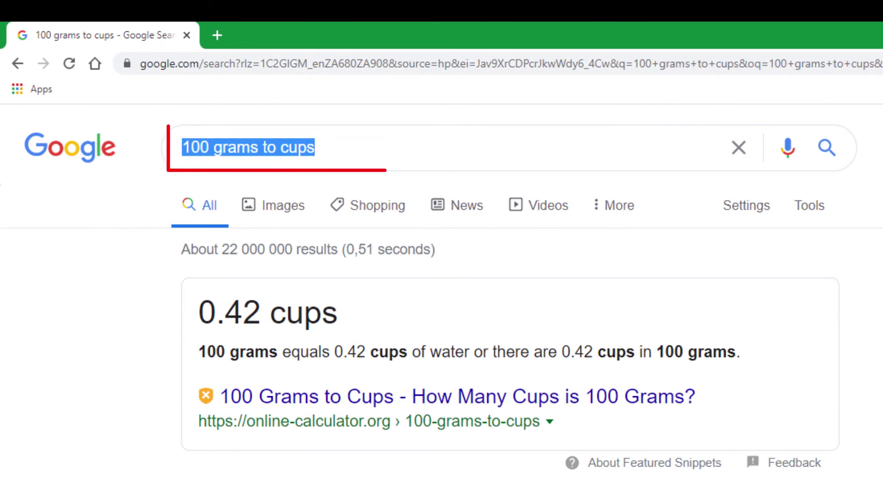
pyautogui.write('R1000')
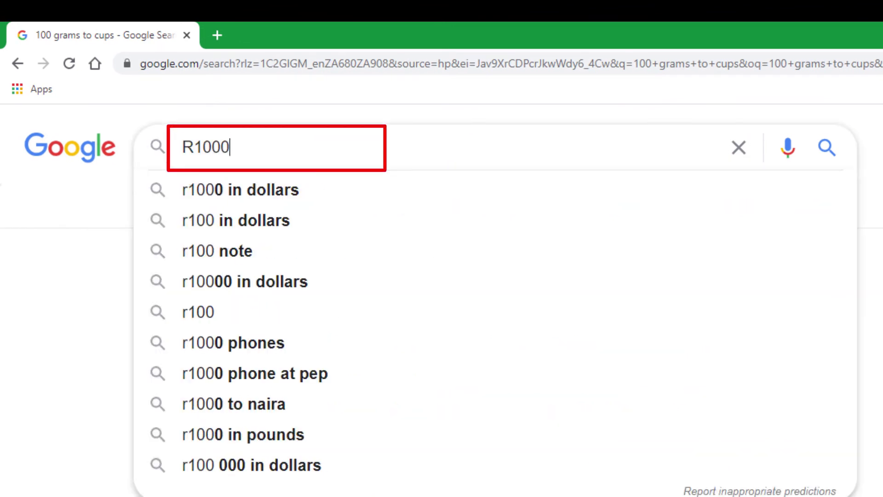
pyautogui.write(' to australian d')
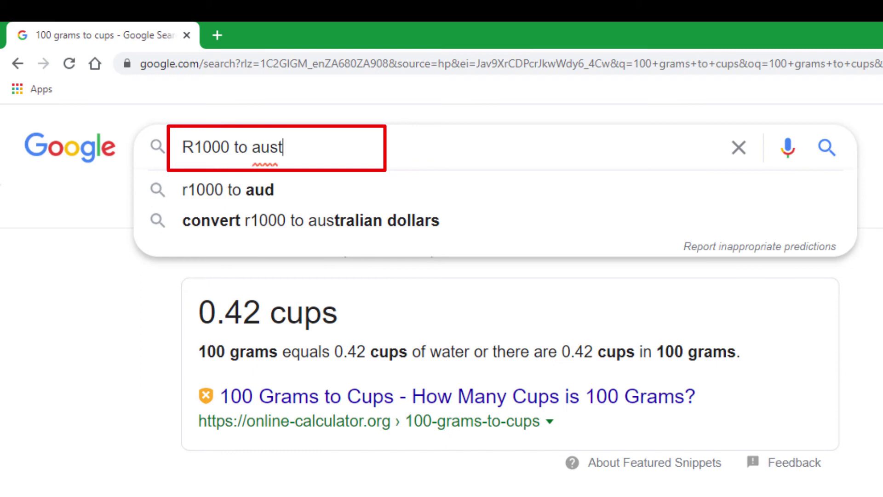
pyautogui.write('ollars')
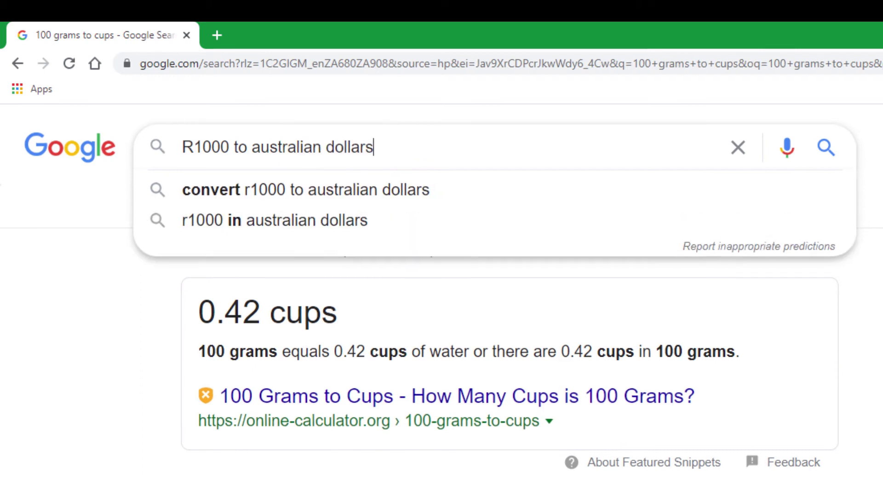
pyautogui.press('Return')
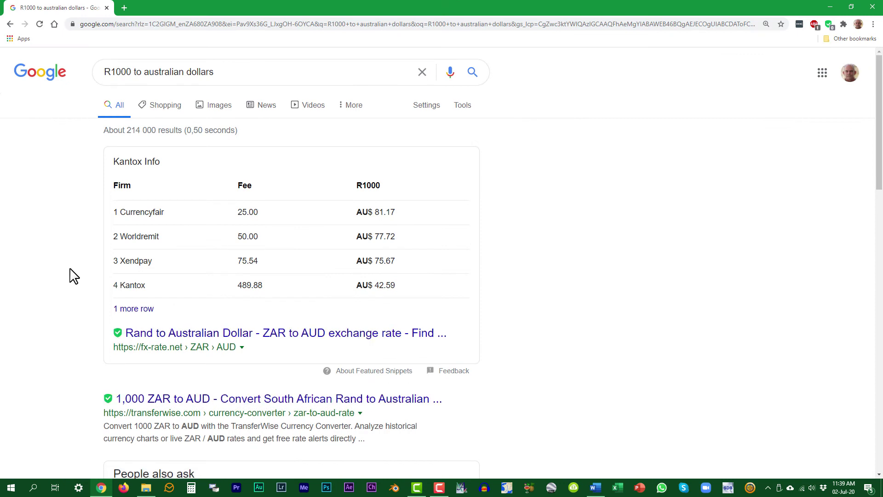
pyautogui.scroll(-2, 78, 277)
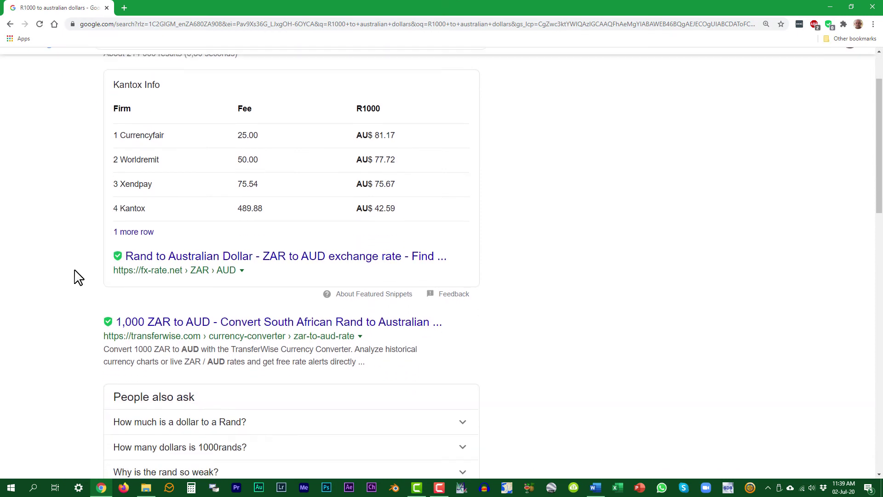
pyautogui.scroll(-3, 78, 277)
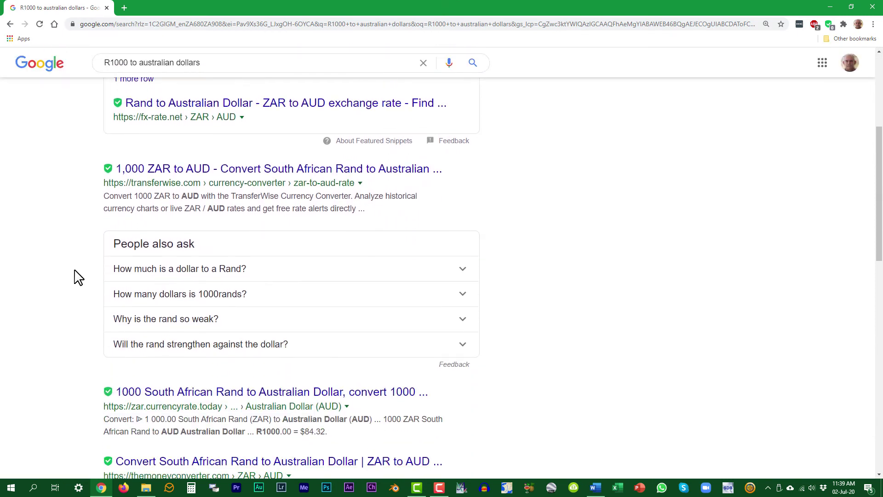
pyautogui.scroll(-2, 78, 277)
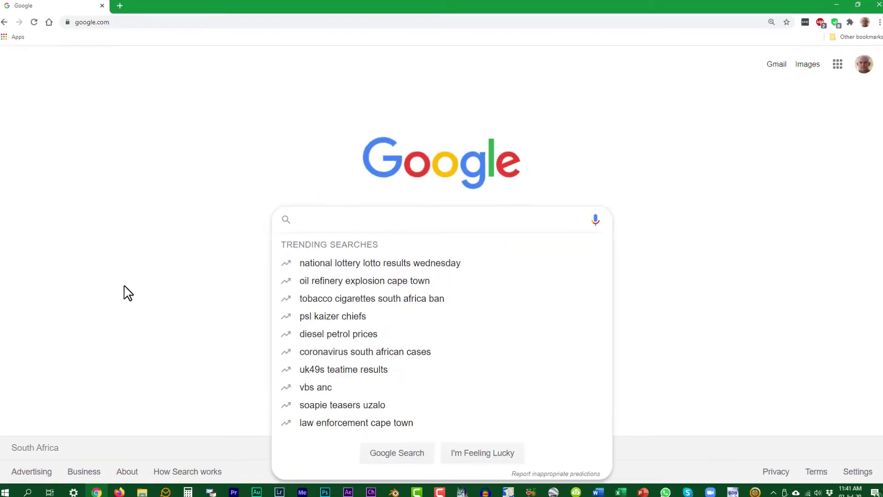
# Search '=ambiguous' to get the Oxford dictionary definition of ambiguous.
pyautogui.write('=ambiguous')
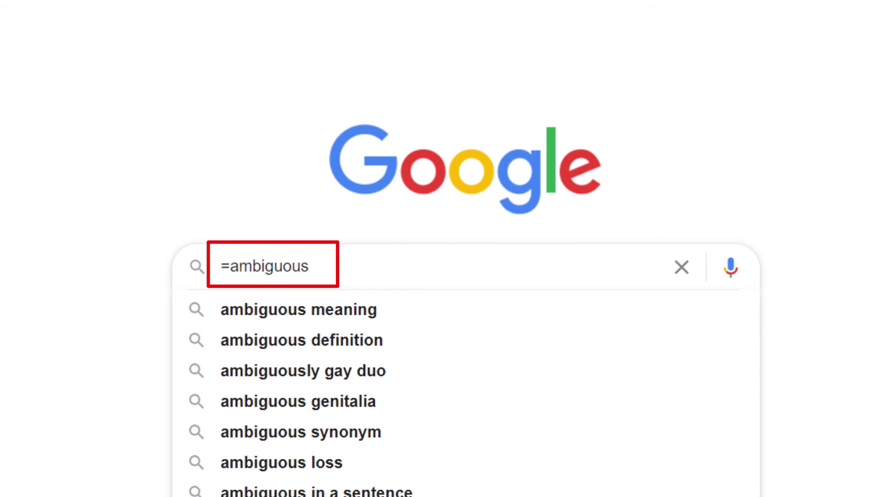
pyautogui.press('Return')
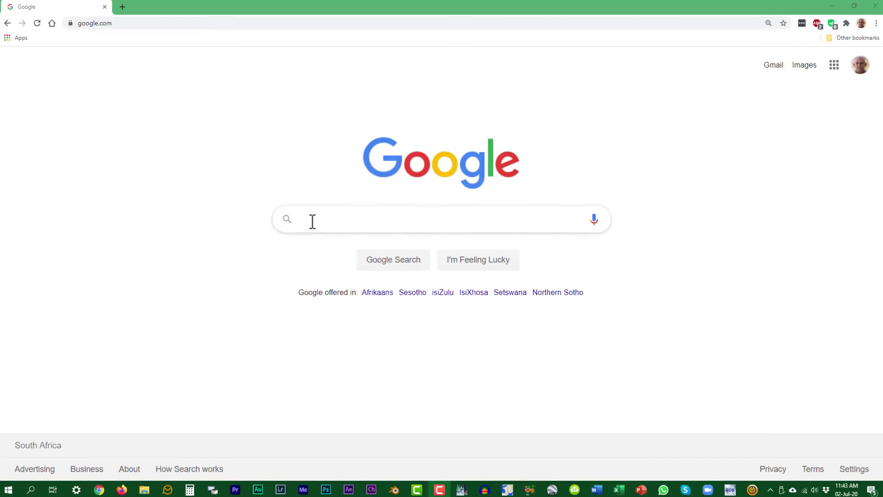
# Search 'weather:cape town', then 'time:melbourne' to see the local time, 19:45.
pyautogui.click(312, 220)
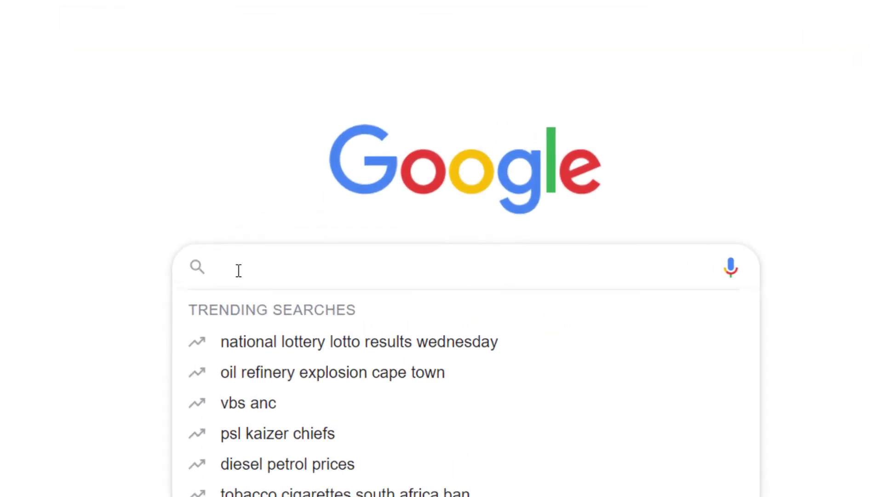
pyautogui.write('weather:cape town')
pyautogui.press('Escape')
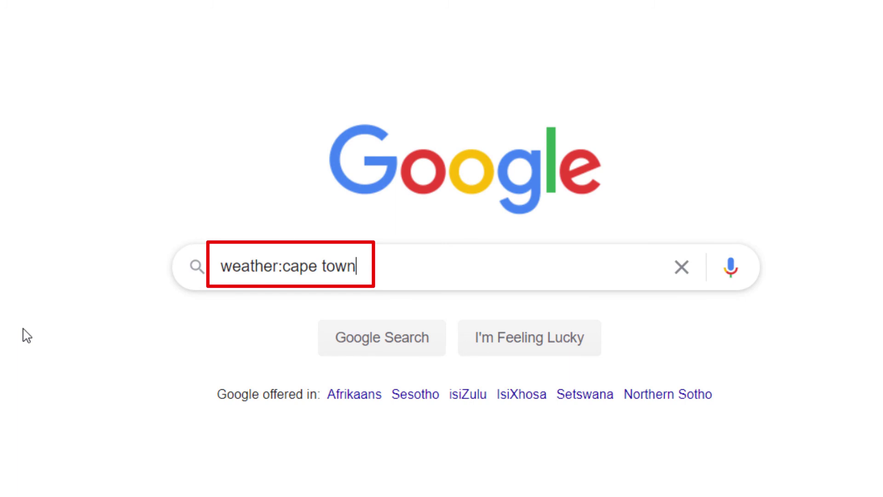
pyautogui.press('Return')
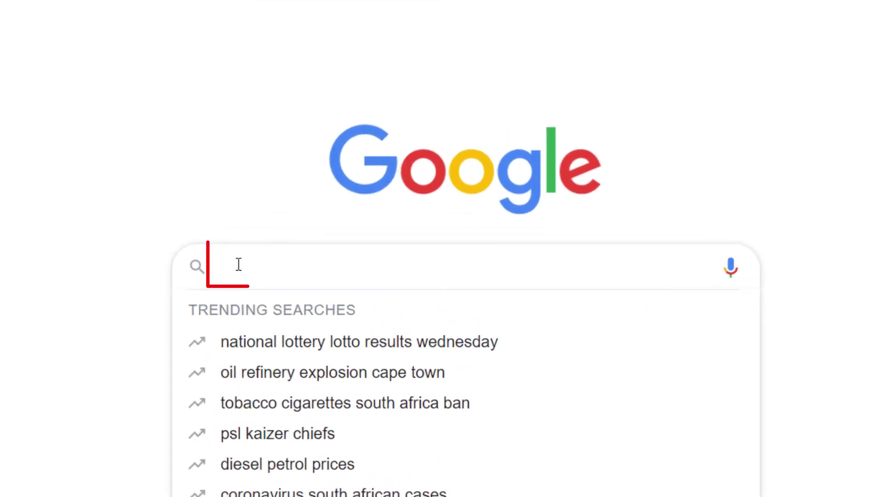
pyautogui.write('time:melbourne')
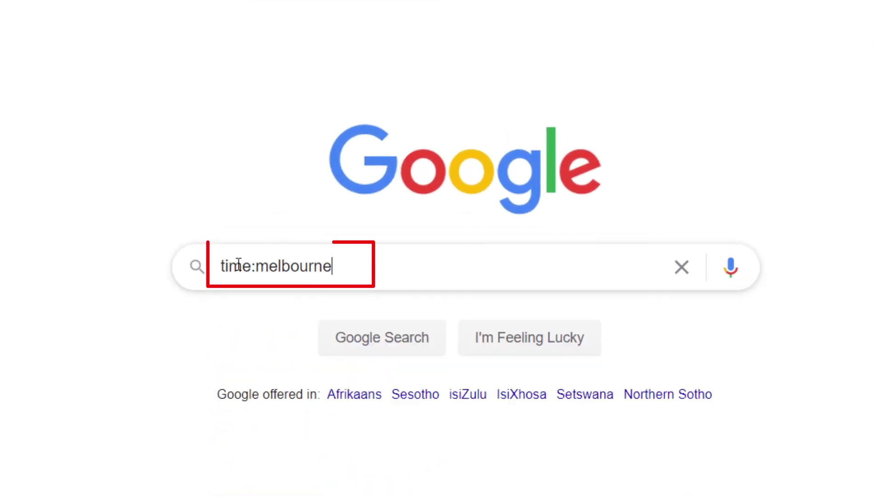
pyautogui.press('Return')
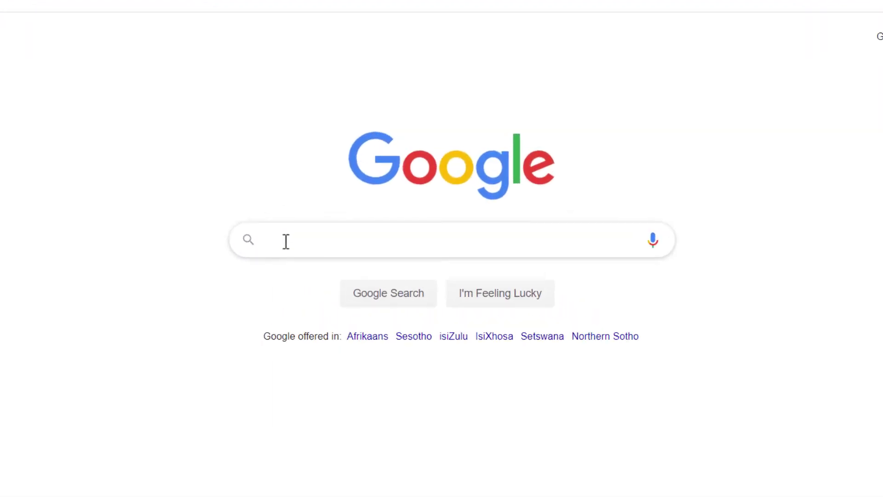
# Search a person's full name plus the exact phrase "somerset west" in quotes.
pyautogui.click(287, 240)
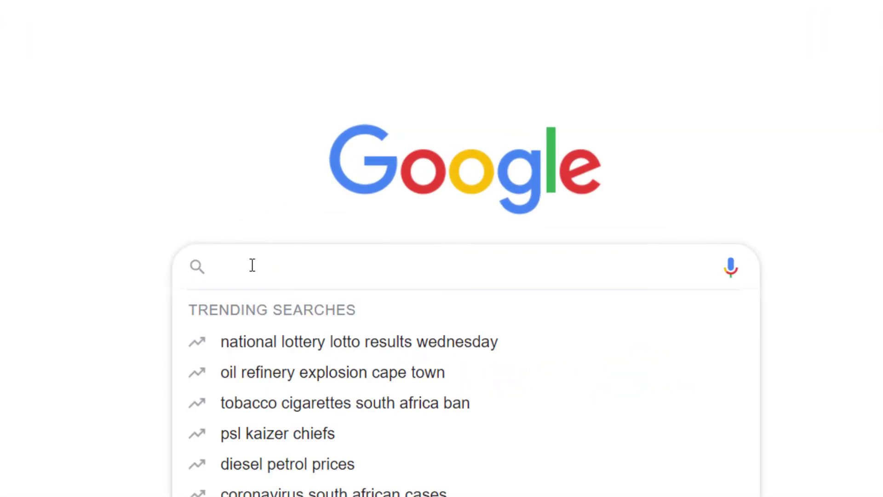
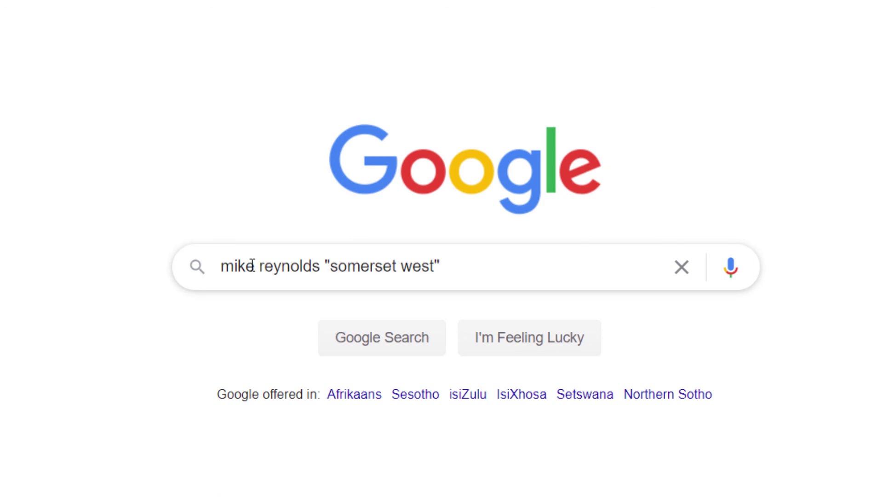
pyautogui.press('Return')
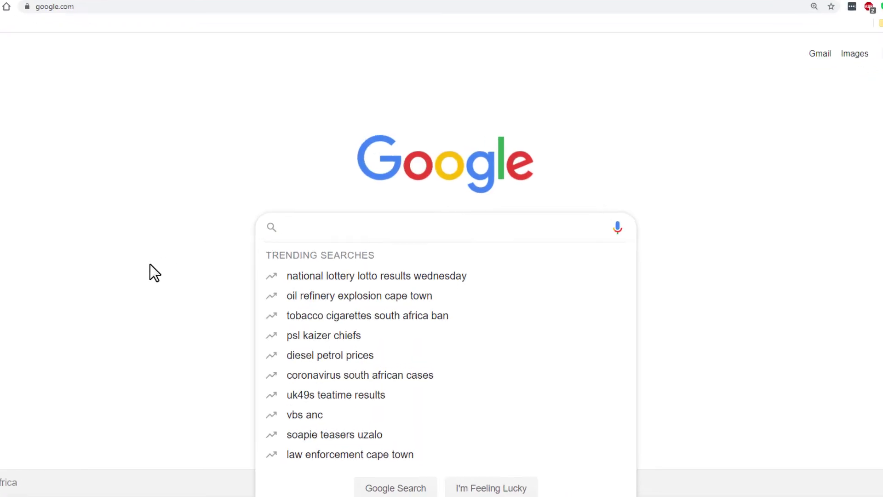
# Search the phone number and scroll through the roughly 27 pages listing it.
pyautogui.hotkey('ctrl', 'v')
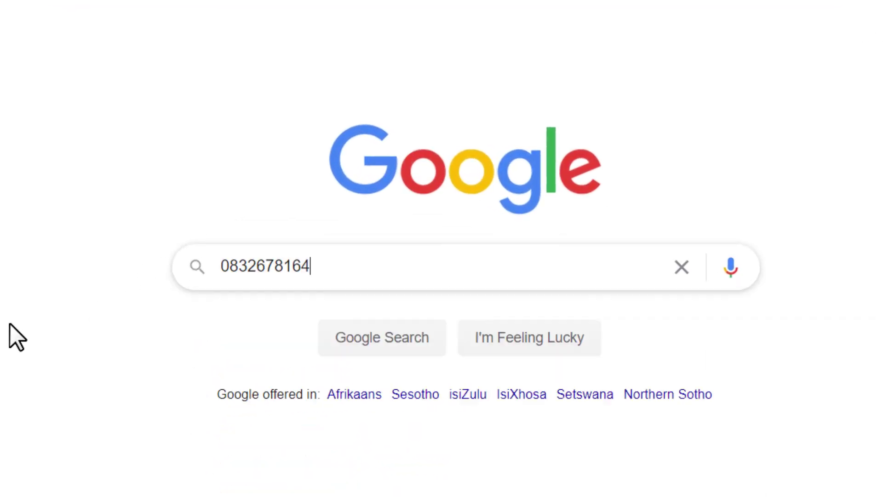
pyautogui.press('Return')
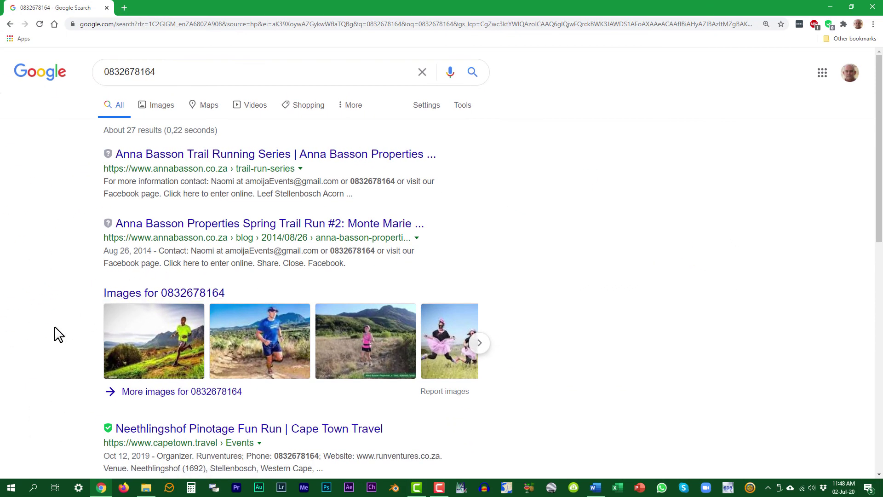
pyautogui.scroll(-3, 59, 334)
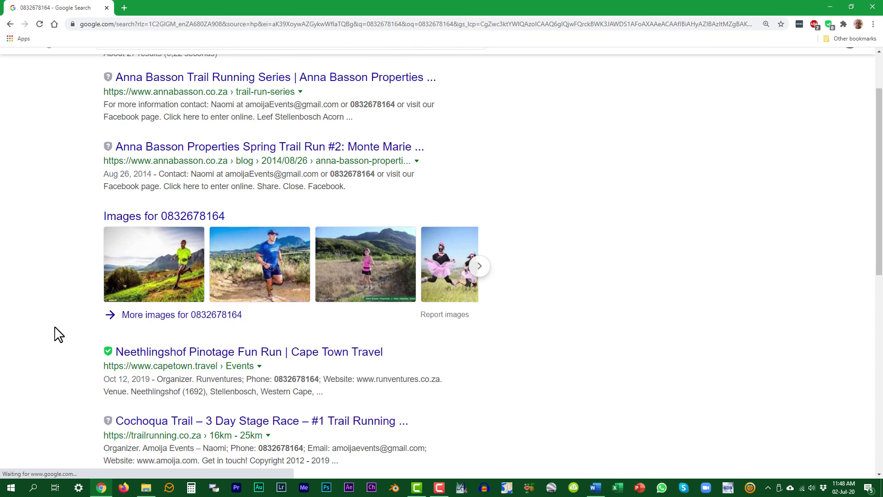
pyautogui.scroll(-2, 59, 334)
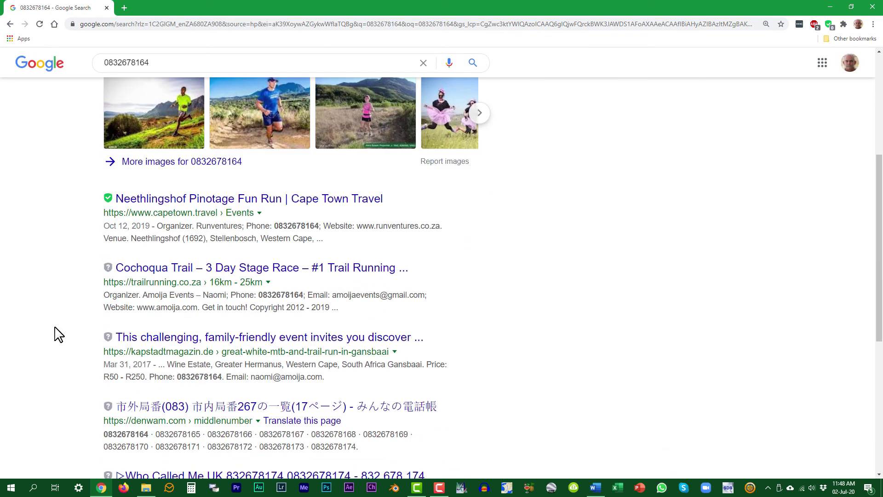